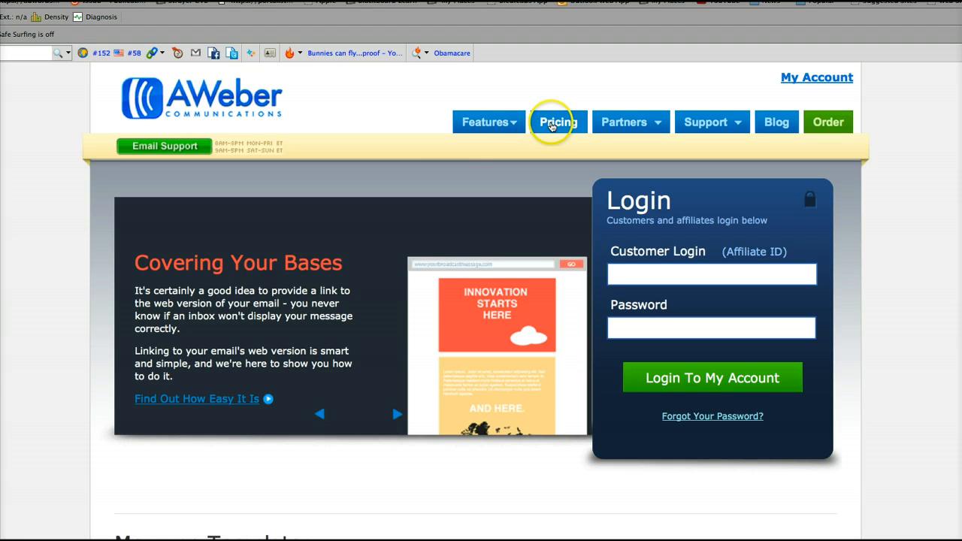
Open the AWeber pricing page and go to the $1 trial sign-up form
{"action": "left_click", "coordinate": [551, 123]}
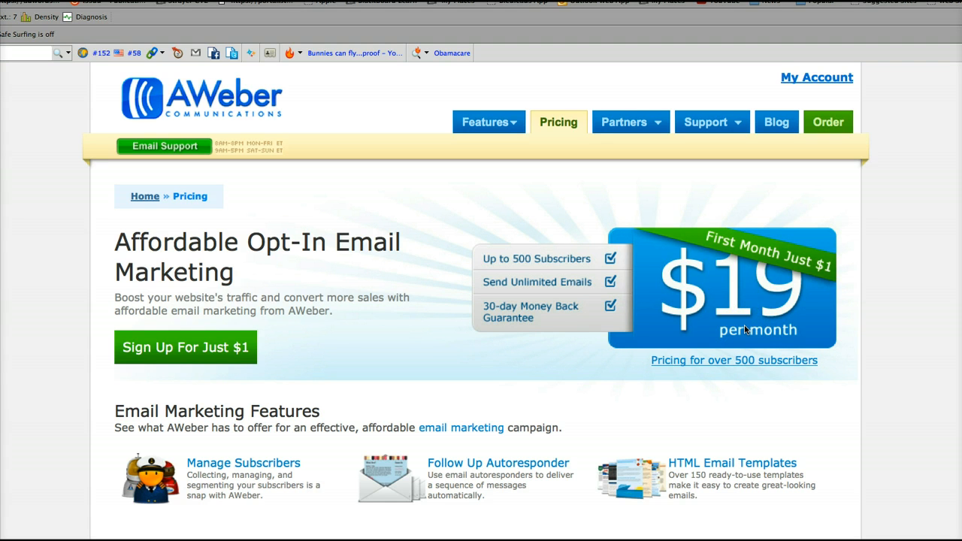
{"action": "left_click", "coordinate": [215, 350]}
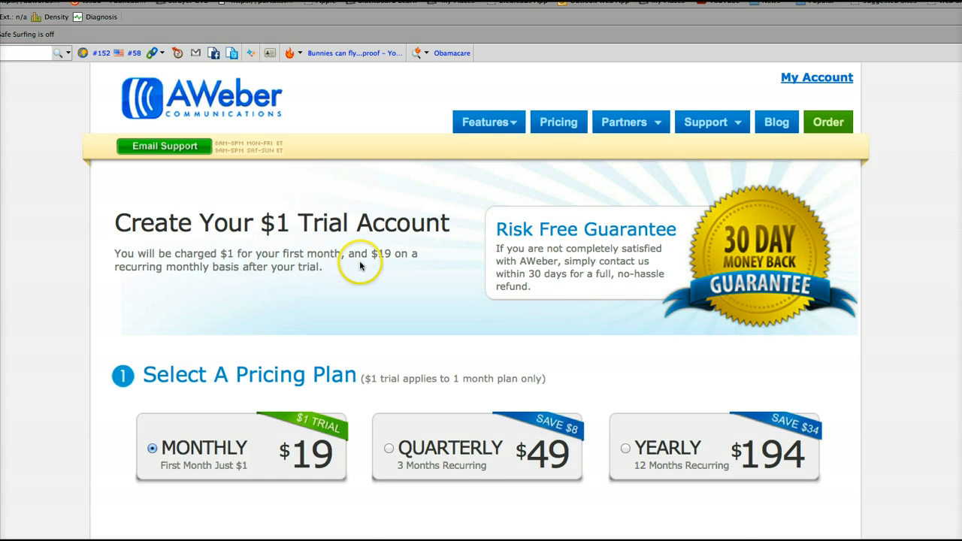
Review the trial order form's pricing plans, account fields, billing fields and service agreement
{"action": "scroll", "coordinate": [360, 265], "scroll_direction": "down", "scroll_amount": 1}
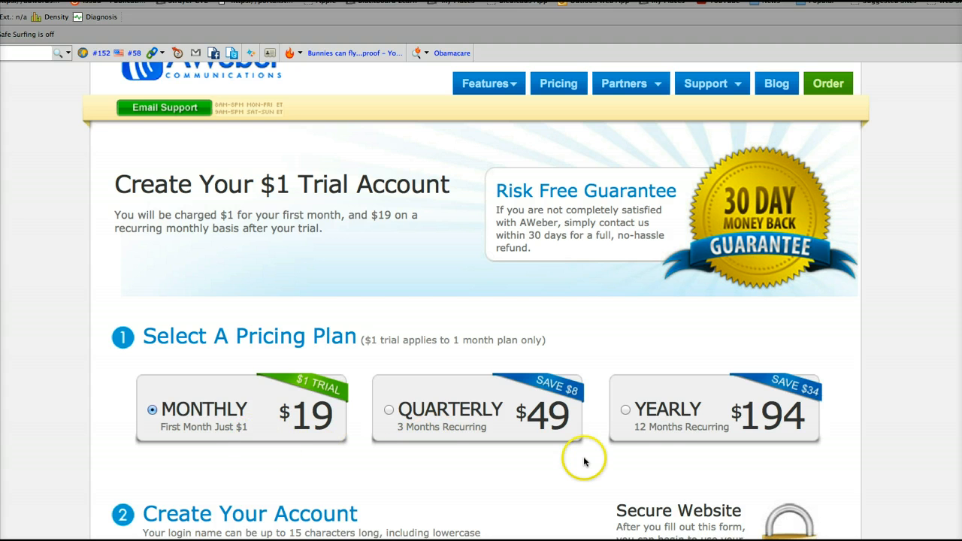
{"action": "scroll", "coordinate": [665, 457], "scroll_direction": "down", "scroll_amount": 5}
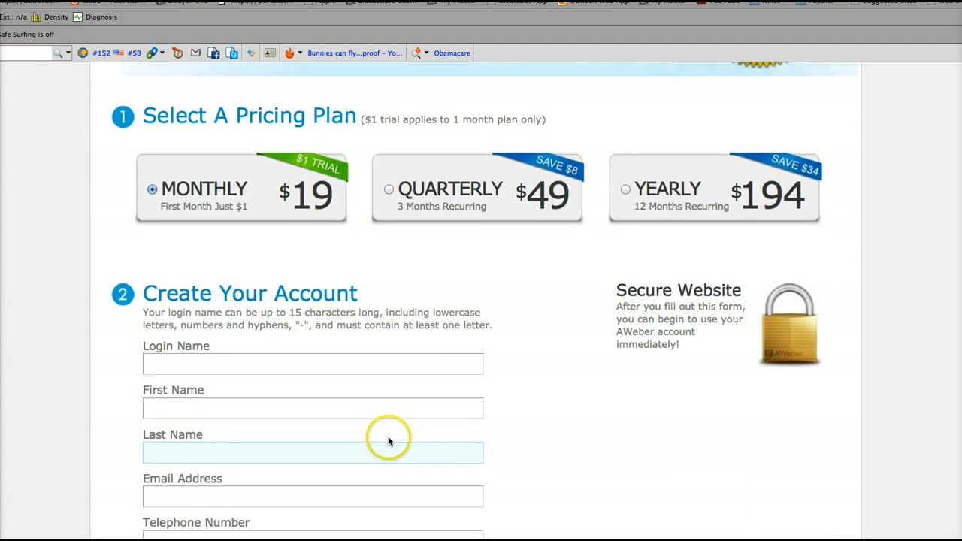
{"action": "scroll", "coordinate": [387, 439], "scroll_direction": "down", "scroll_amount": 5}
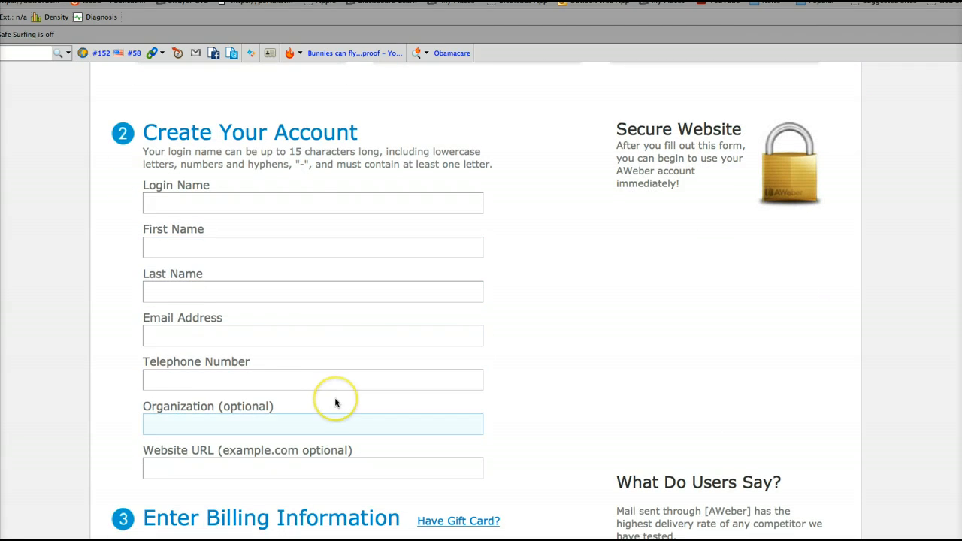
{"action": "scroll", "coordinate": [337, 402], "scroll_direction": "down", "scroll_amount": 5}
{"action": "scroll", "coordinate": [335, 401], "scroll_direction": "down", "scroll_amount": 3}
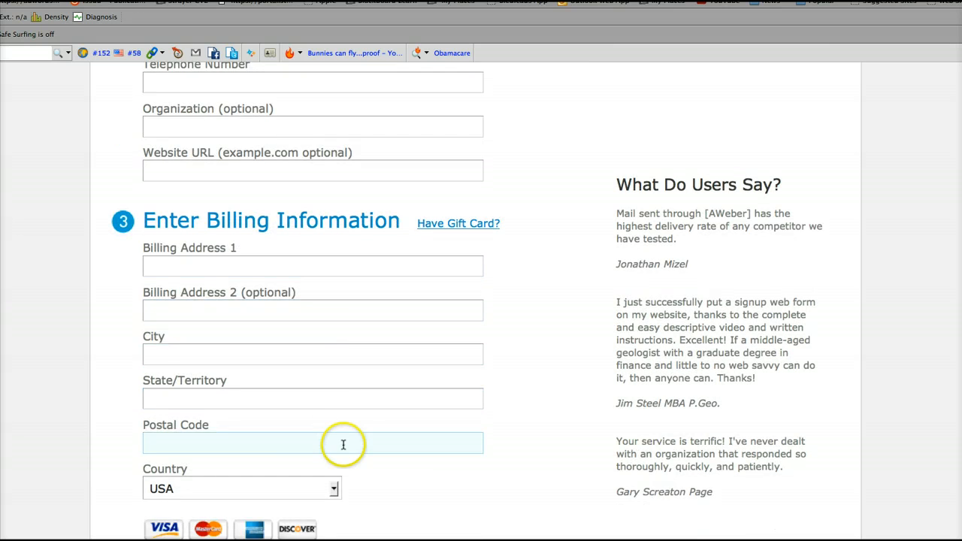
{"action": "scroll", "coordinate": [344, 444], "scroll_direction": "down", "scroll_amount": 5}
{"action": "scroll", "coordinate": [343, 447], "scroll_direction": "down", "scroll_amount": 3}
{"action": "scroll", "coordinate": [338, 443], "scroll_direction": "down", "scroll_amount": 5}
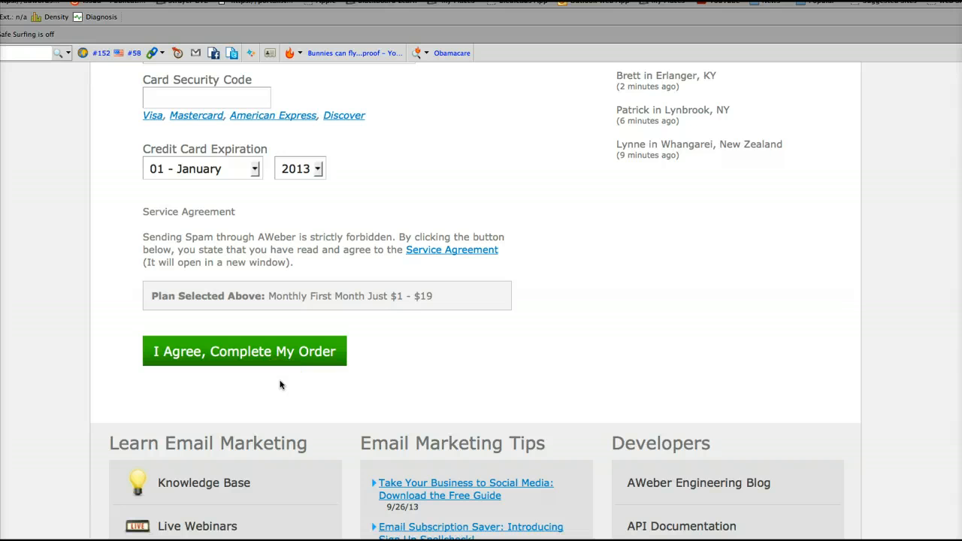
{"action": "scroll", "coordinate": [404, 381], "scroll_direction": "up", "scroll_amount": 20}
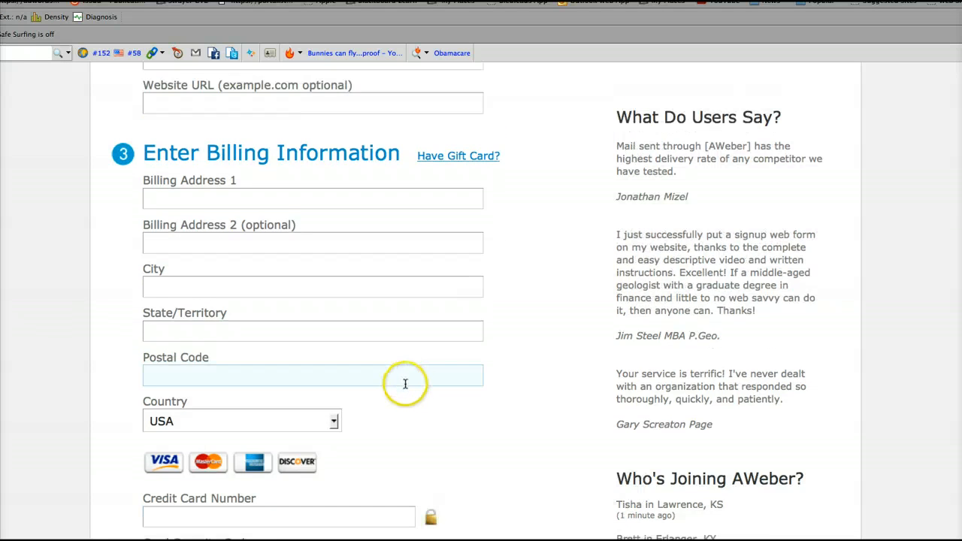
{"action": "scroll", "coordinate": [410, 389], "scroll_direction": "up", "scroll_amount": 5}
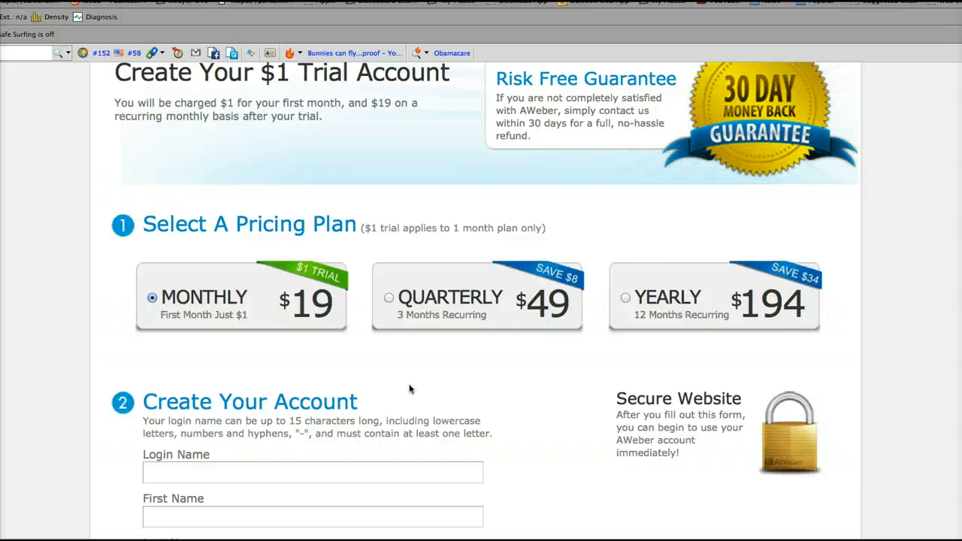
{"action": "scroll", "coordinate": [410, 383], "scroll_direction": "up", "scroll_amount": 5}
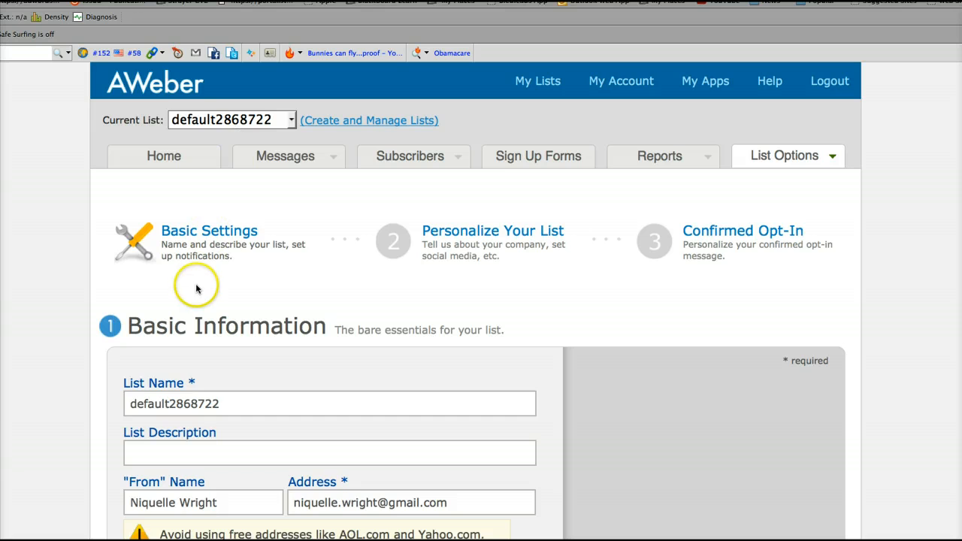
Set the list name to "empoweredspouse" and the list description to "military spouses pcs proof"
{"action": "scroll", "coordinate": [237, 349], "scroll_direction": "down", "scroll_amount": 1}
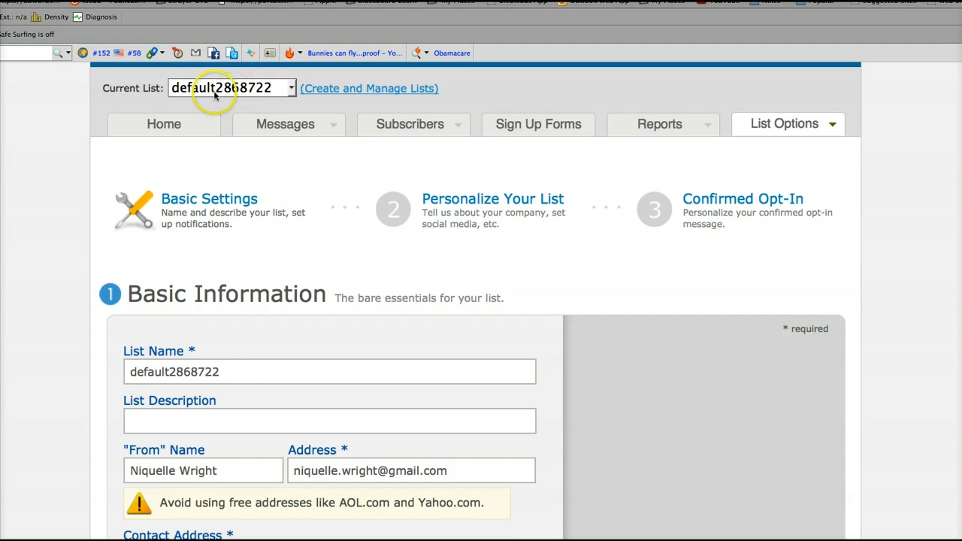
{"action": "left_click", "coordinate": [229, 374]}
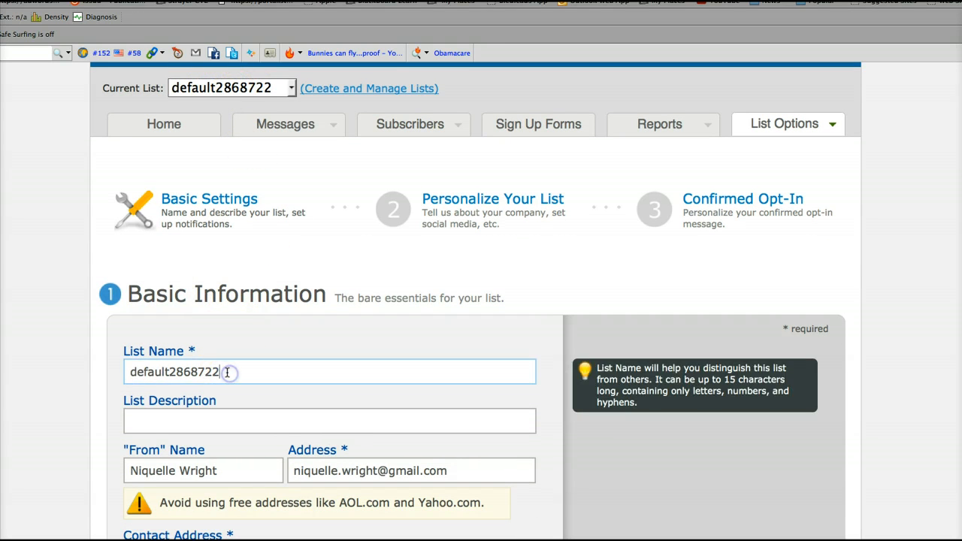
{"action": "left_click_drag", "start_coordinate": [230, 374], "coordinate": [107, 374]}
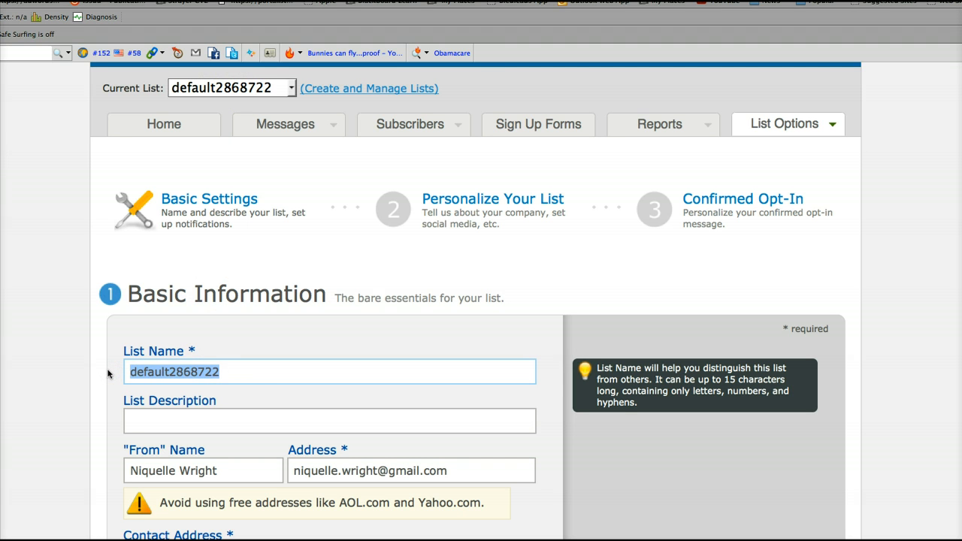
{"action": "type", "text": "empowered"}
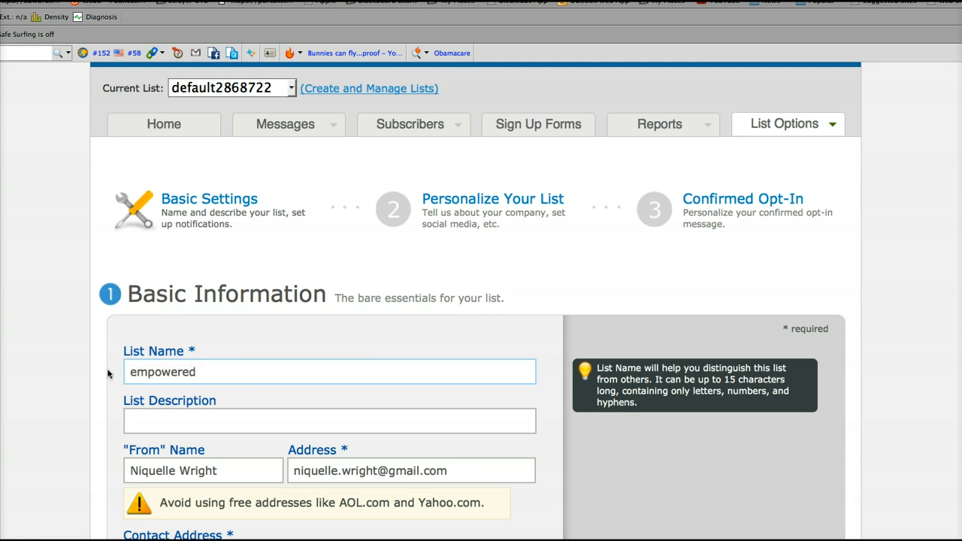
{"action": "type", "text": "spouse"}
{"action": "scroll", "coordinate": [66, 299], "scroll_direction": "down", "scroll_amount": 1}
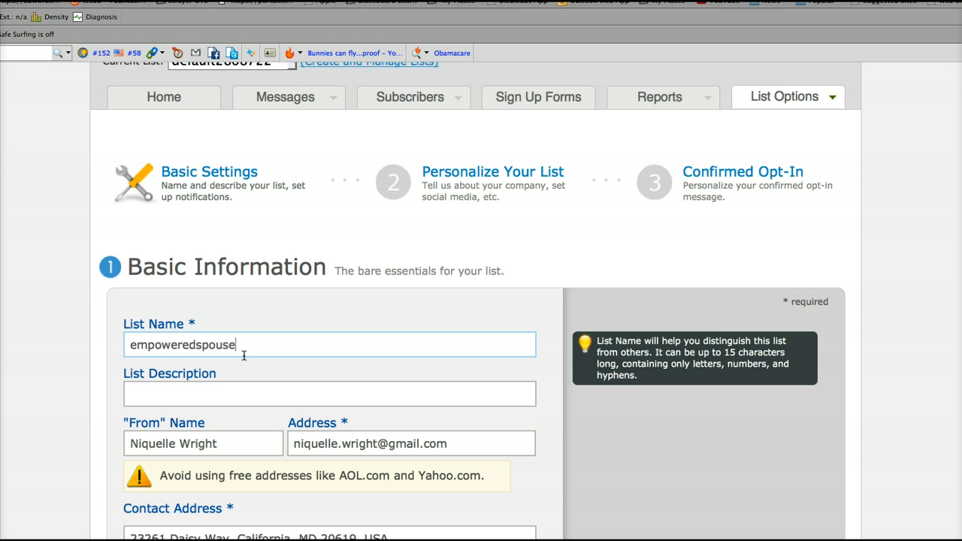
{"action": "left_click", "coordinate": [246, 344]}
{"action": "left_click", "coordinate": [244, 344]}
{"action": "left_click", "coordinate": [181, 385]}
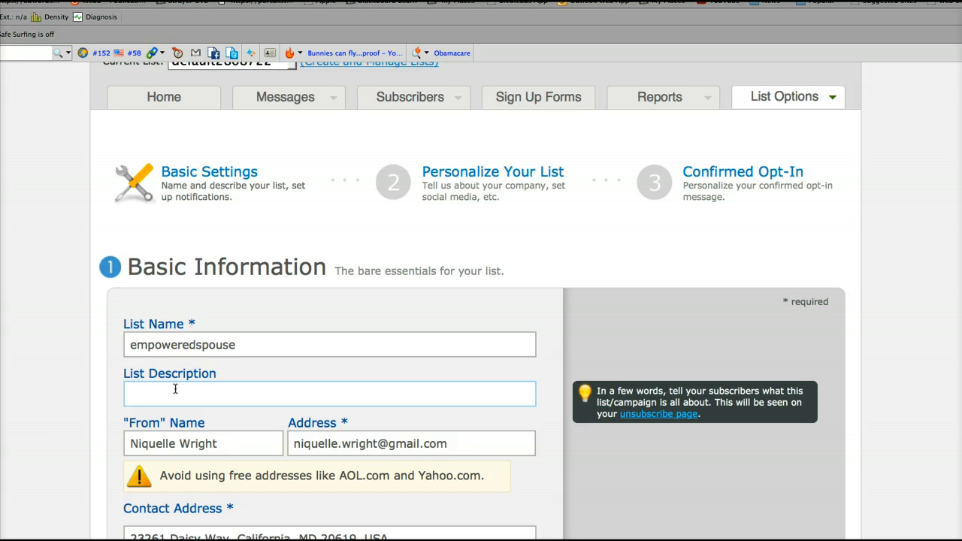
{"action": "type", "text": "military spouses pcs proof"}
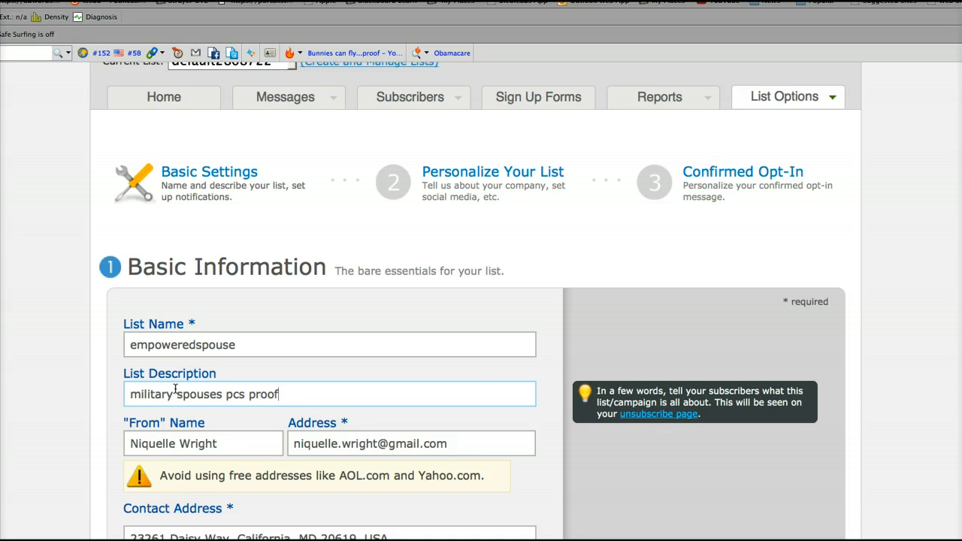
Check the list's sender, contact address and notification details, and save the basic settings
{"action": "scroll", "coordinate": [166, 406], "scroll_direction": "down", "scroll_amount": 2}
{"action": "left_click", "coordinate": [215, 369]}
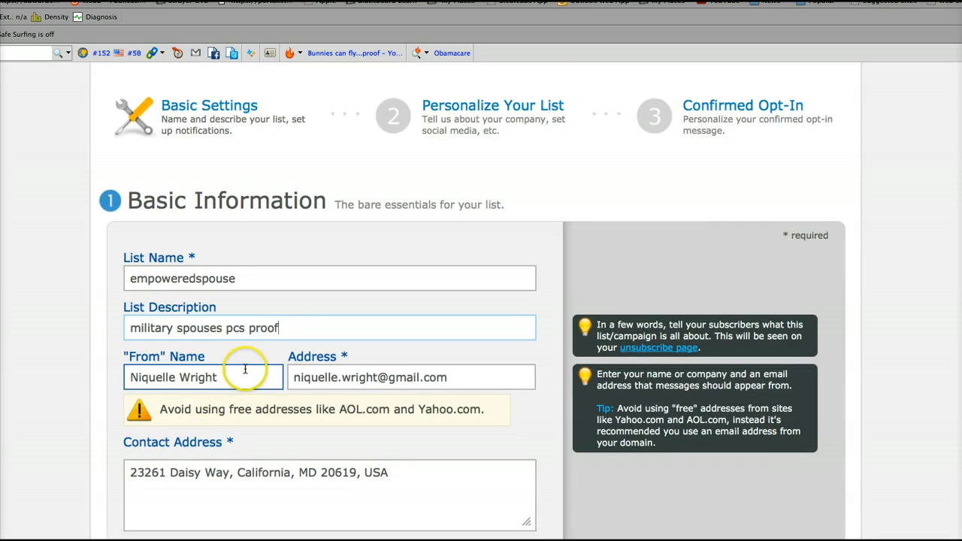
{"action": "scroll", "coordinate": [244, 368], "scroll_direction": "down", "scroll_amount": 1}
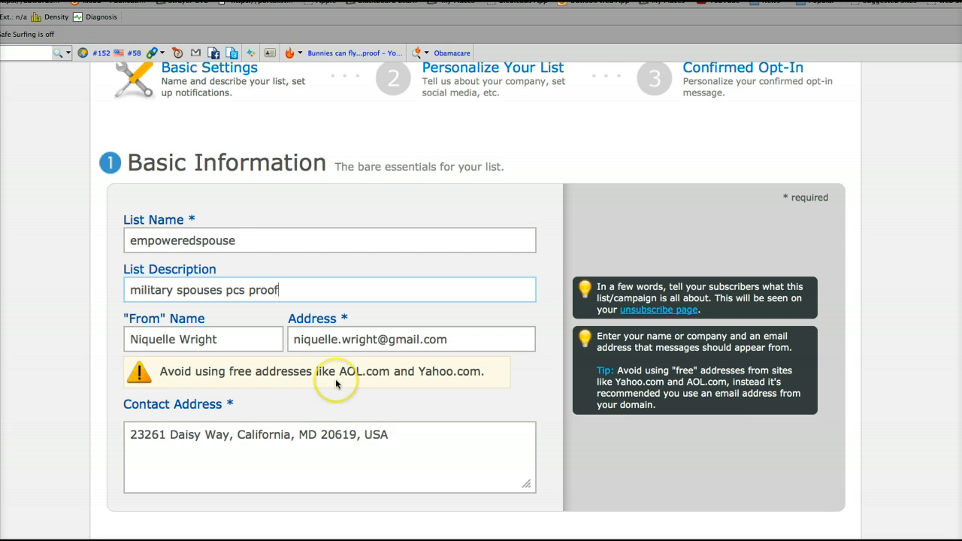
{"action": "scroll", "coordinate": [336, 384], "scroll_direction": "down", "scroll_amount": 1}
{"action": "scroll", "coordinate": [336, 384], "scroll_direction": "down", "scroll_amount": 4}
{"action": "left_click", "coordinate": [172, 337]}
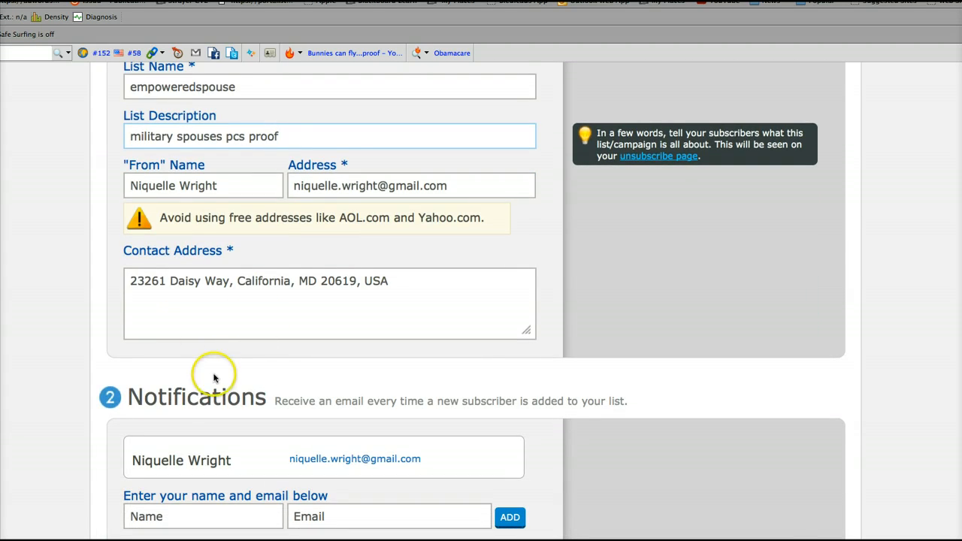
{"action": "scroll", "coordinate": [215, 376], "scroll_direction": "down", "scroll_amount": 8}
{"action": "scroll", "coordinate": [241, 363], "scroll_direction": "up", "scroll_amount": 2}
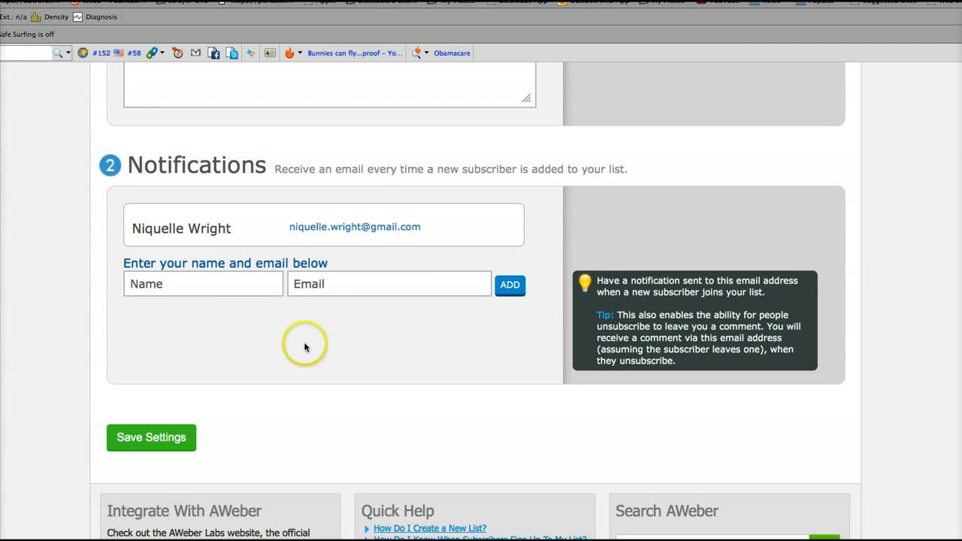
{"action": "scroll", "coordinate": [294, 357], "scroll_direction": "down", "scroll_amount": 1}
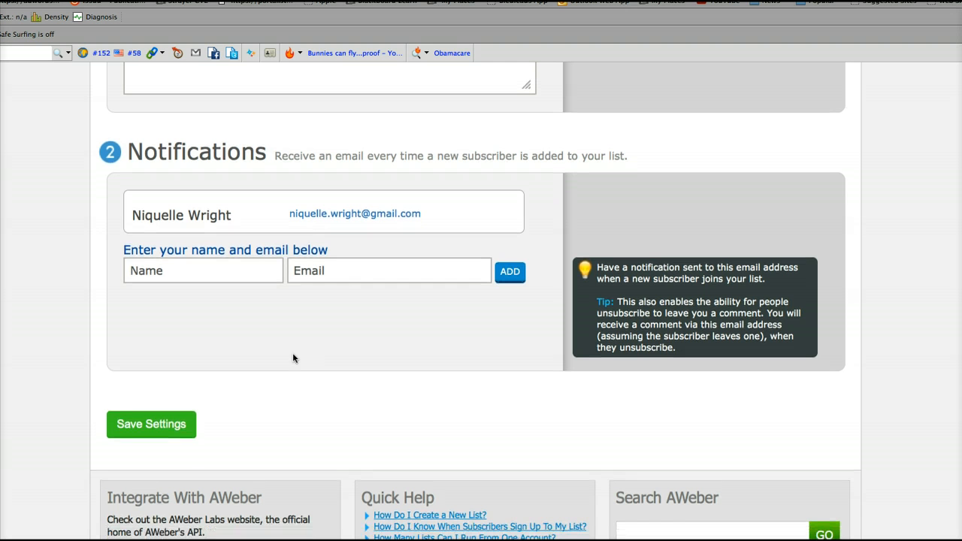
{"action": "left_click", "coordinate": [294, 359]}
{"action": "left_click", "coordinate": [150, 424]}
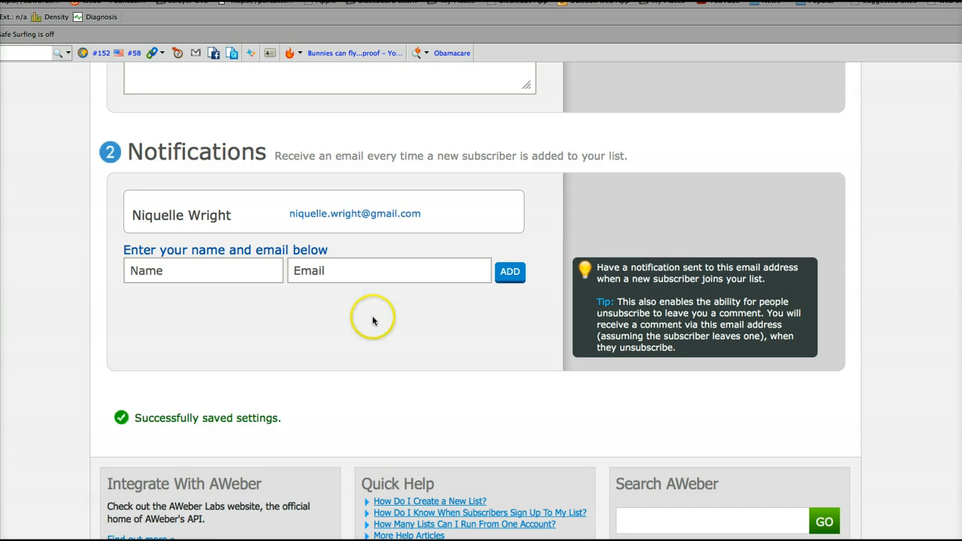
Open the Personalize Your List settings for the EmpoweredSpouse list
{"action": "scroll", "coordinate": [373, 320], "scroll_direction": "up", "scroll_amount": 10}
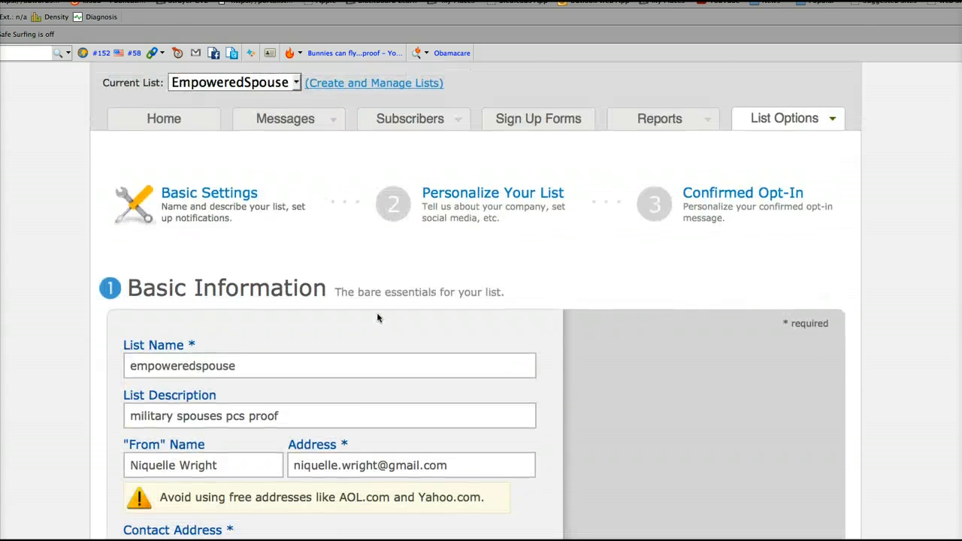
{"action": "left_click", "coordinate": [225, 296]}
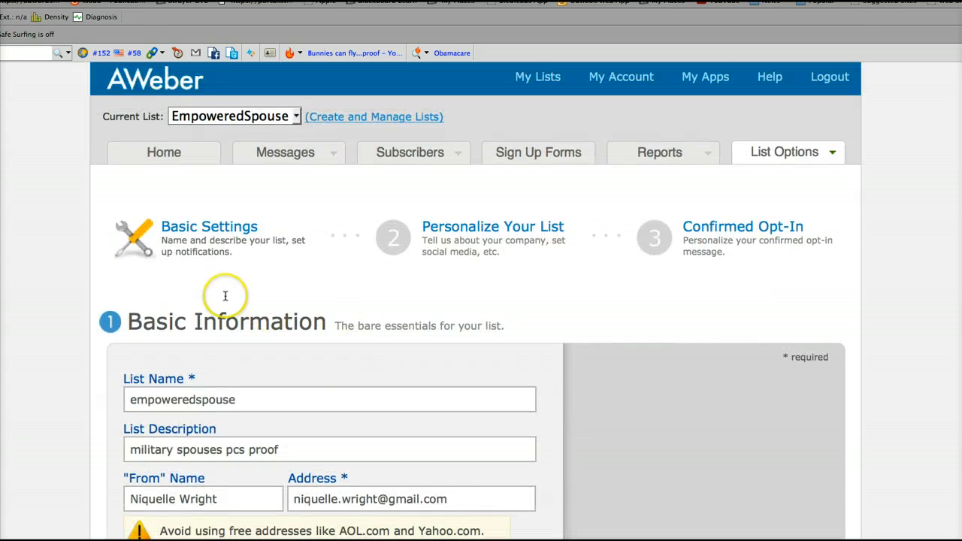
{"action": "left_click", "coordinate": [479, 231]}
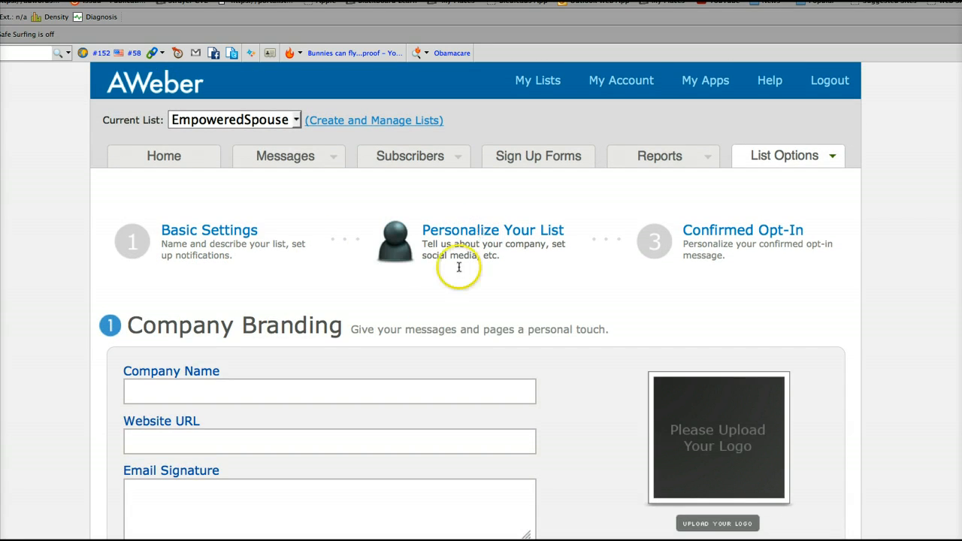
Look over the company branding, social media sharing and text snippet sections, and save the personalization settings
{"action": "scroll", "coordinate": [434, 317], "scroll_direction": "down", "scroll_amount": 1}
{"action": "scroll", "coordinate": [435, 318], "scroll_direction": "down", "scroll_amount": 2}
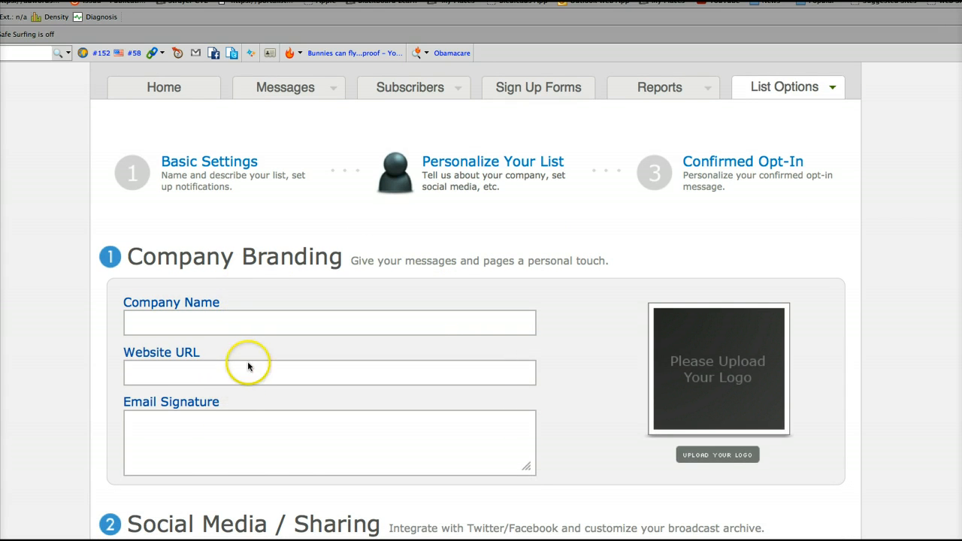
{"action": "scroll", "coordinate": [249, 365], "scroll_direction": "down", "scroll_amount": 10}
{"action": "scroll", "coordinate": [234, 409], "scroll_direction": "up", "scroll_amount": 3}
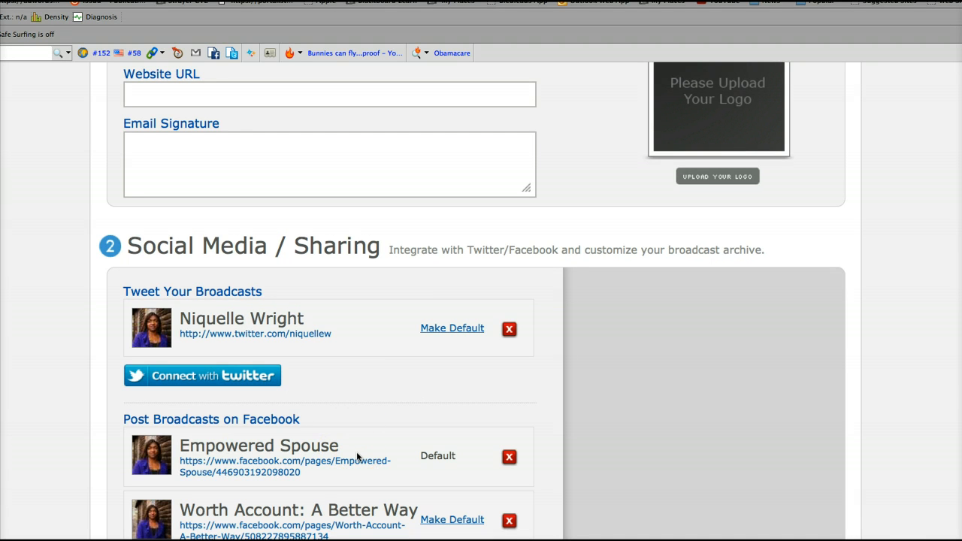
{"action": "scroll", "coordinate": [357, 451], "scroll_direction": "down", "scroll_amount": 15}
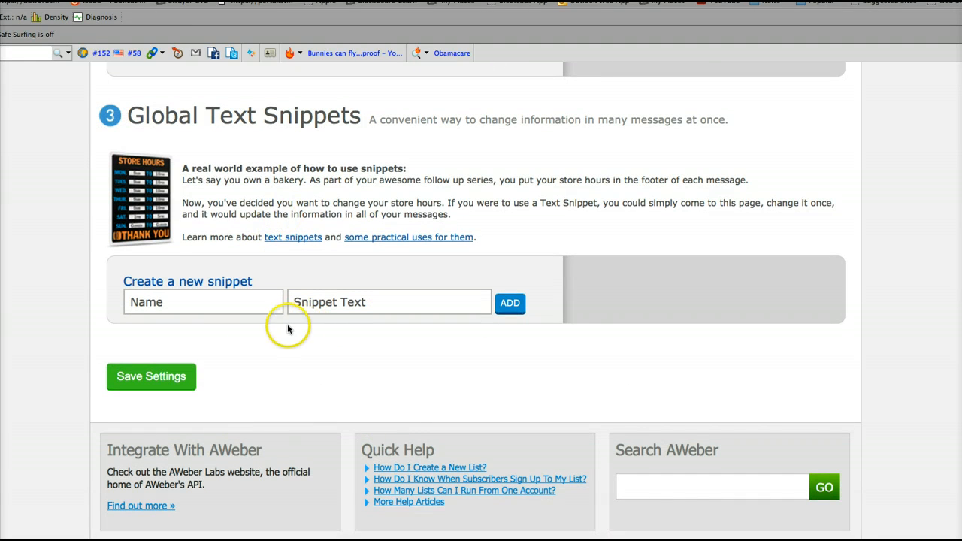
{"action": "left_click", "coordinate": [145, 375]}
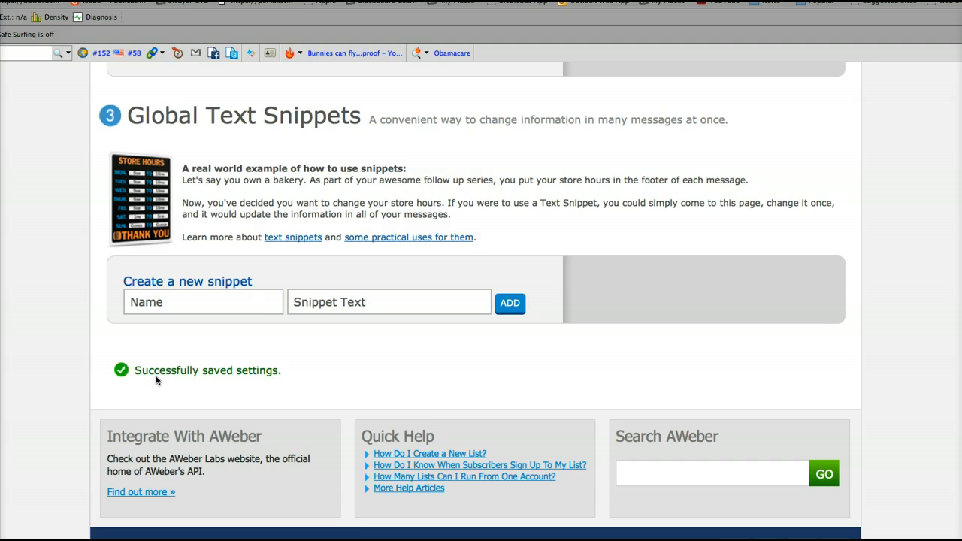
Open the EmpoweredSpouse list's Confirmed Opt-In settings and look over the confirmation message
{"action": "scroll", "coordinate": [511, 308], "scroll_direction": "up", "scroll_amount": 12}
{"action": "scroll", "coordinate": [549, 275], "scroll_direction": "up", "scroll_amount": 5}
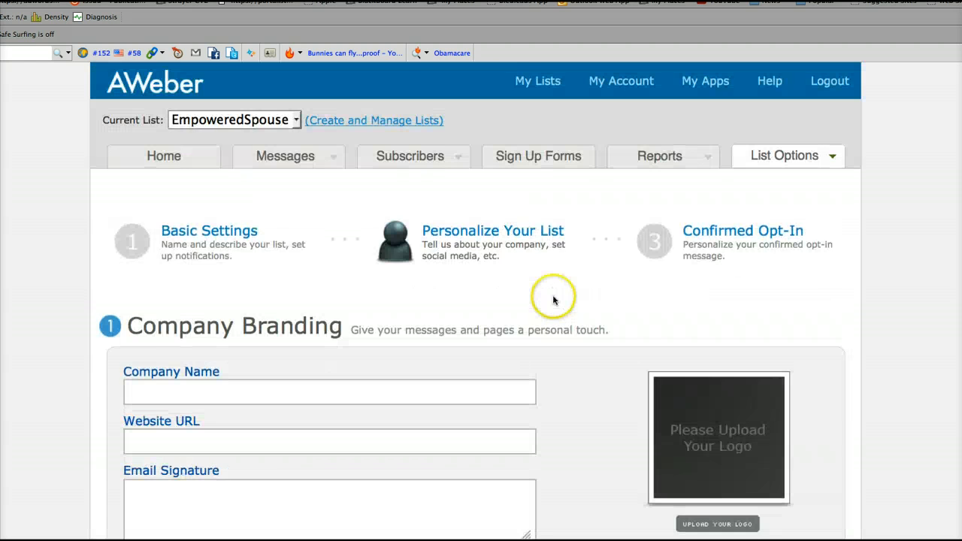
{"action": "left_click", "coordinate": [725, 233]}
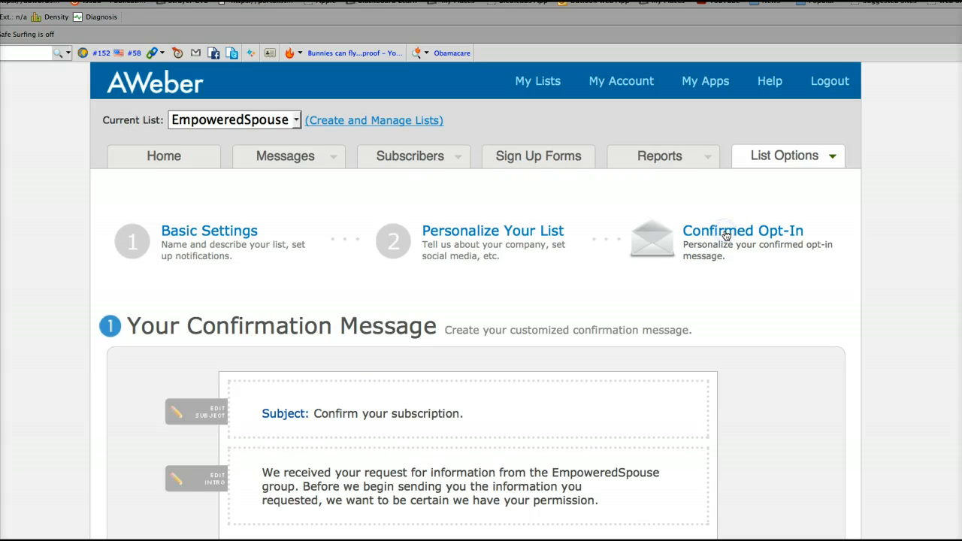
{"action": "left_click", "coordinate": [533, 387]}
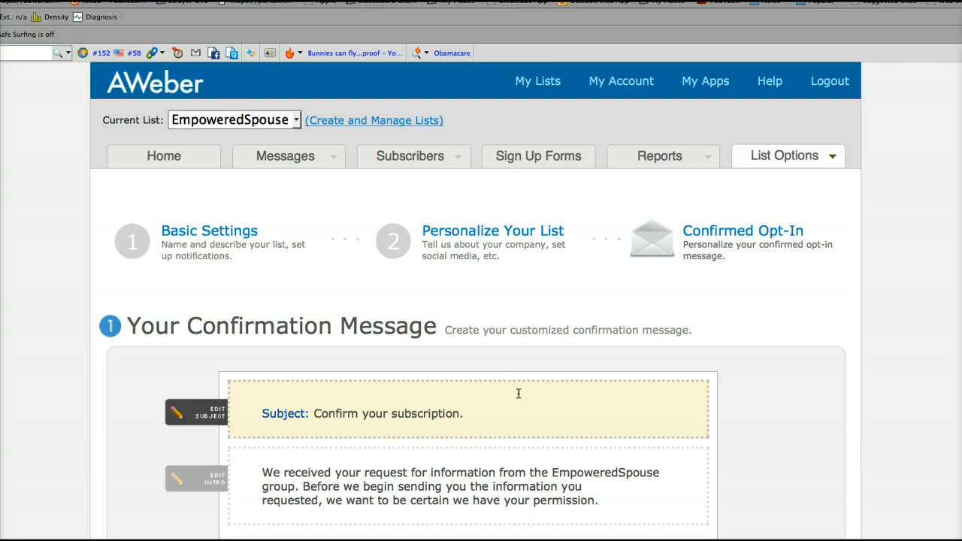
{"action": "left_click", "coordinate": [488, 380]}
{"action": "scroll", "coordinate": [488, 377], "scroll_direction": "down", "scroll_amount": 5}
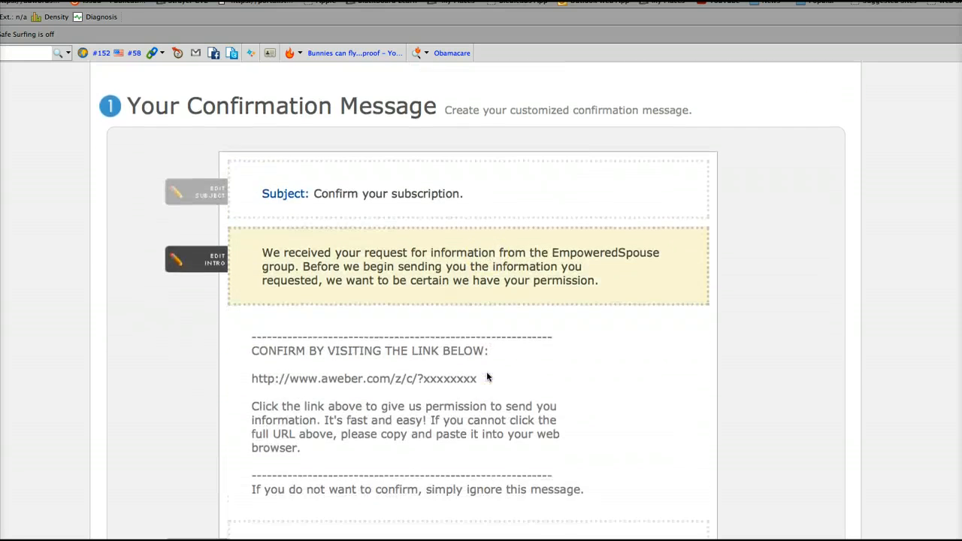
{"action": "scroll", "coordinate": [488, 378], "scroll_direction": "down", "scroll_amount": 5}
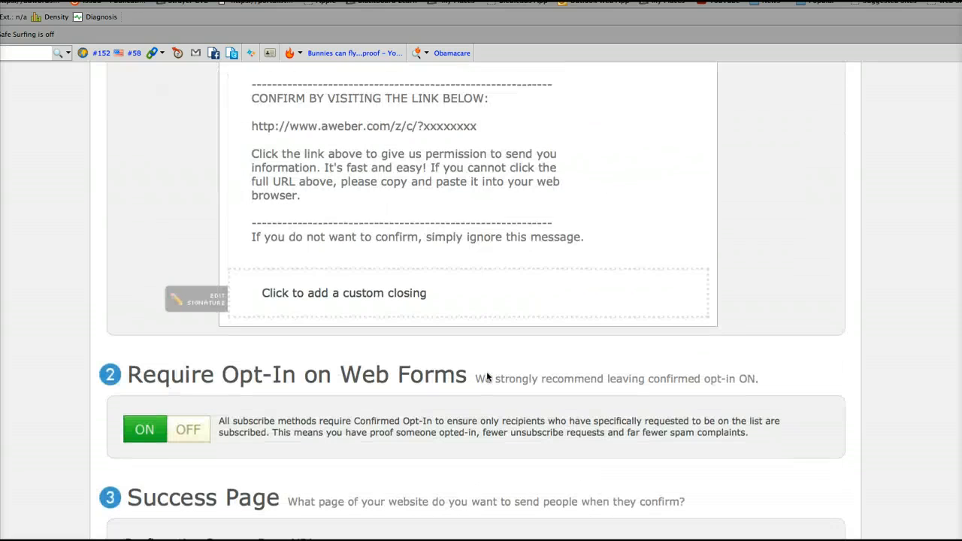
Disable the confirmed opt-in requirement for web forms and save the settings with the success page URL left blank
{"action": "left_click", "coordinate": [196, 430]}
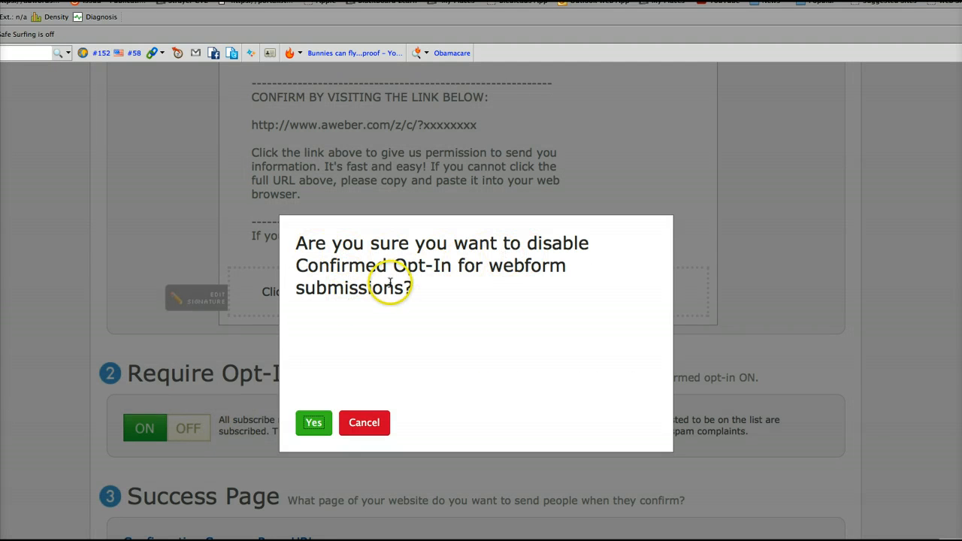
{"action": "left_click", "coordinate": [314, 423]}
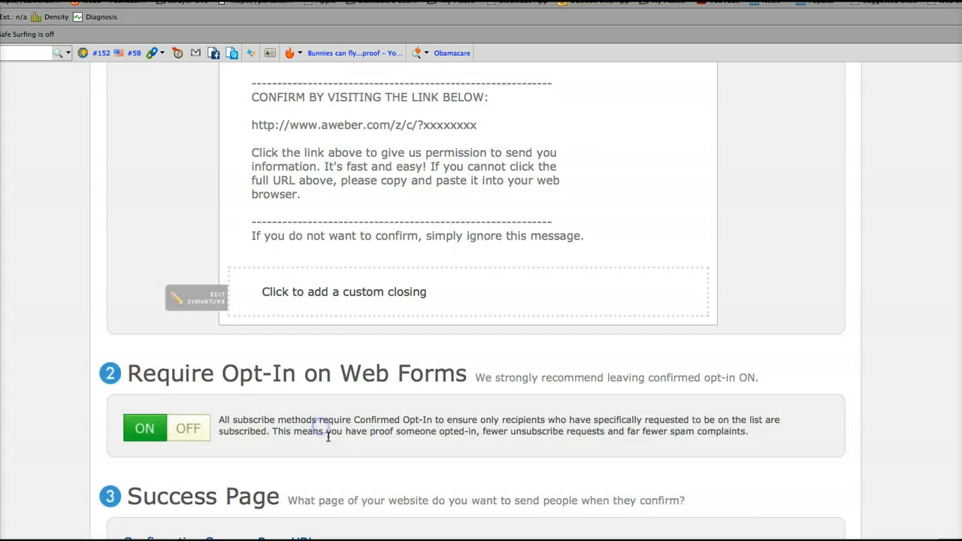
{"action": "scroll", "coordinate": [346, 436], "scroll_direction": "down", "scroll_amount": 3}
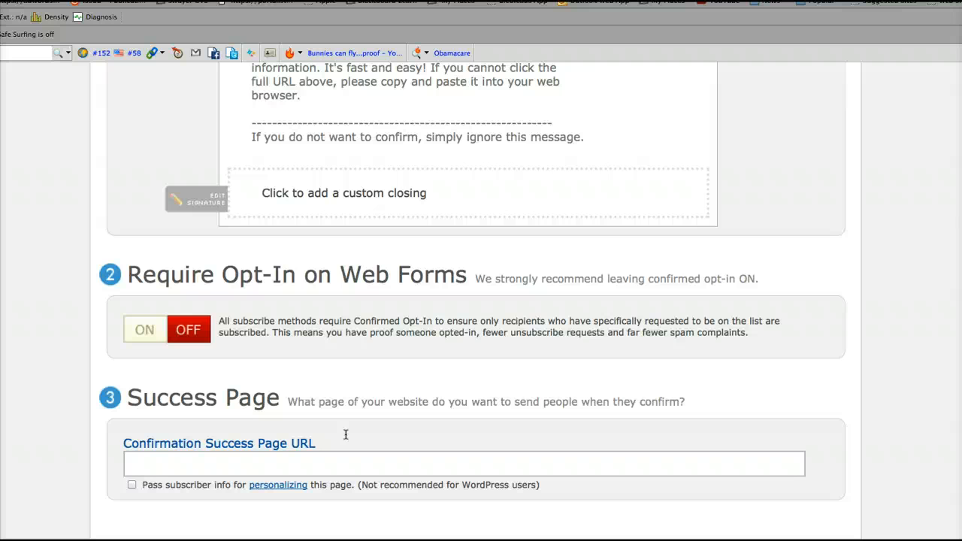
{"action": "left_click", "coordinate": [396, 395]}
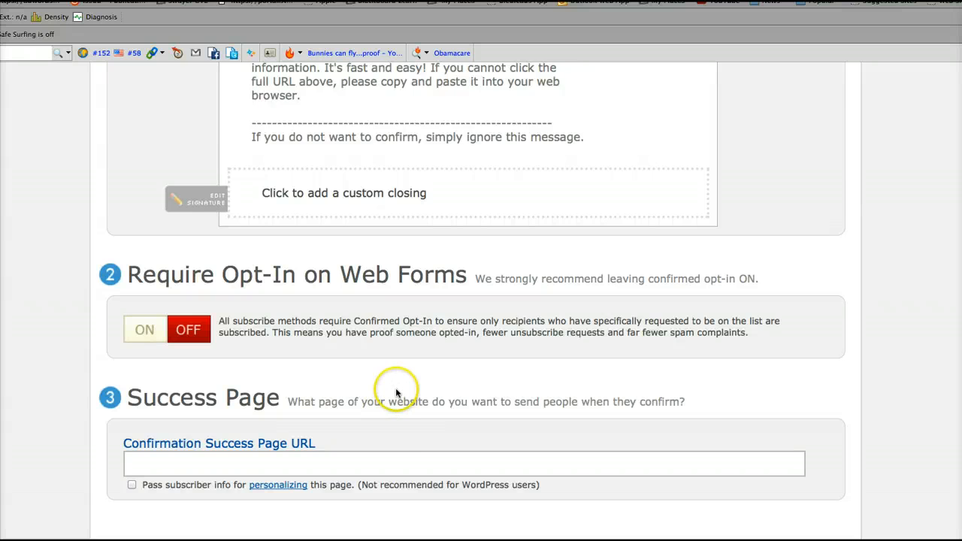
{"action": "scroll", "coordinate": [404, 378], "scroll_direction": "down", "scroll_amount": 2}
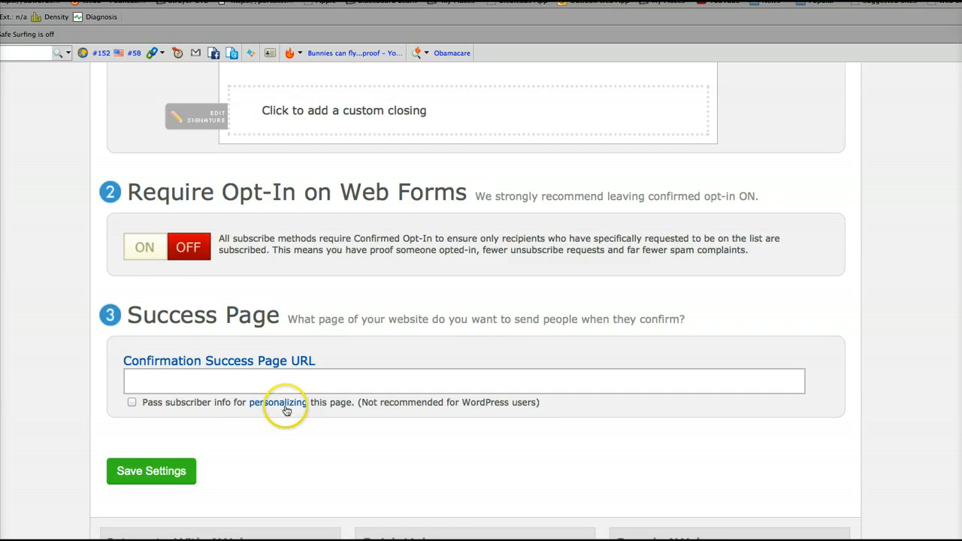
{"action": "scroll", "coordinate": [271, 443], "scroll_direction": "down", "scroll_amount": 3}
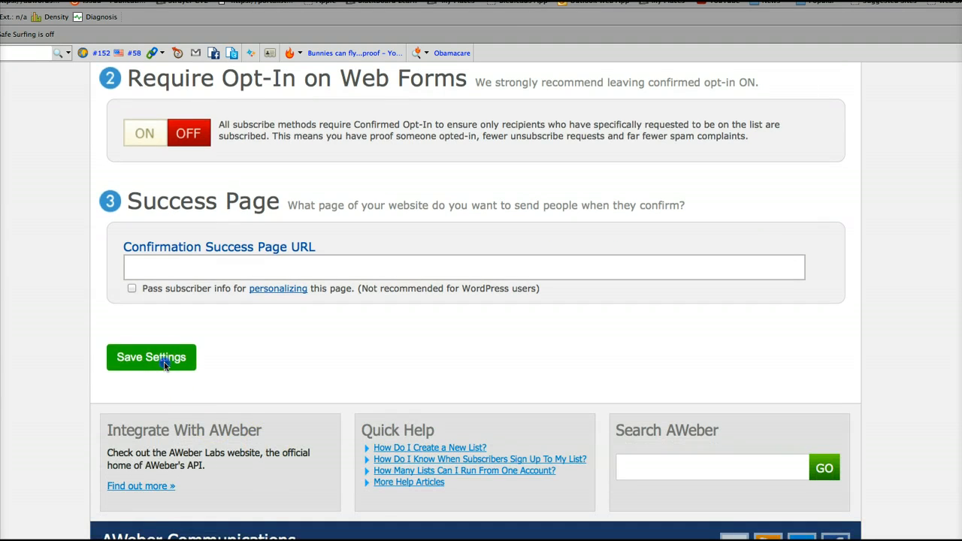
{"action": "left_click", "coordinate": [165, 358]}
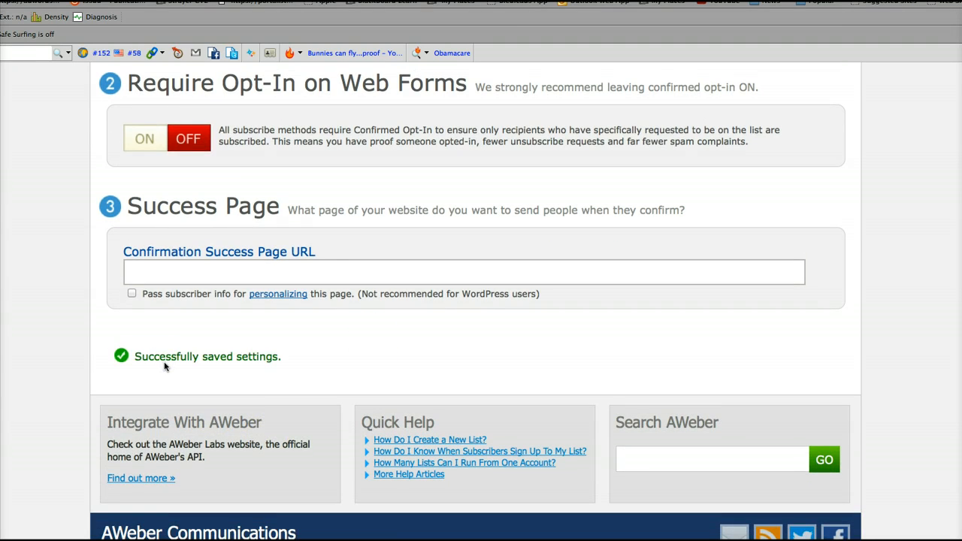
Open the Follow Up Series page for the list's messages
{"action": "scroll", "coordinate": [386, 327], "scroll_direction": "up", "scroll_amount": 10}
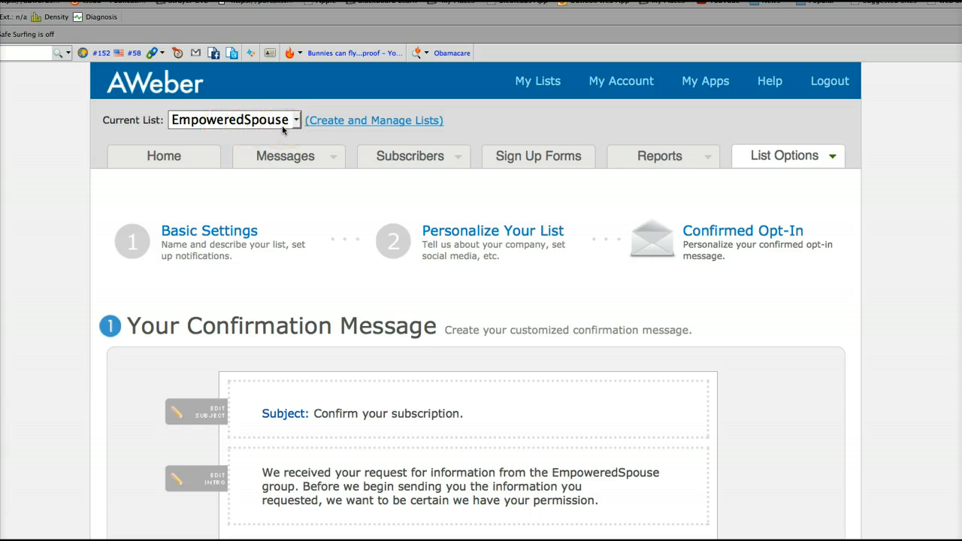
{"action": "mouse_move", "coordinate": [292, 160]}
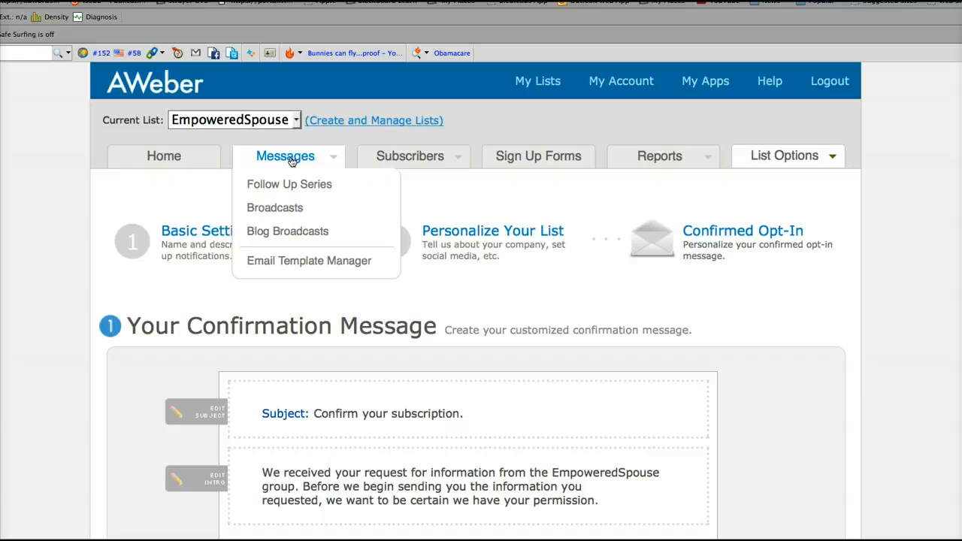
{"action": "left_click", "coordinate": [279, 183]}
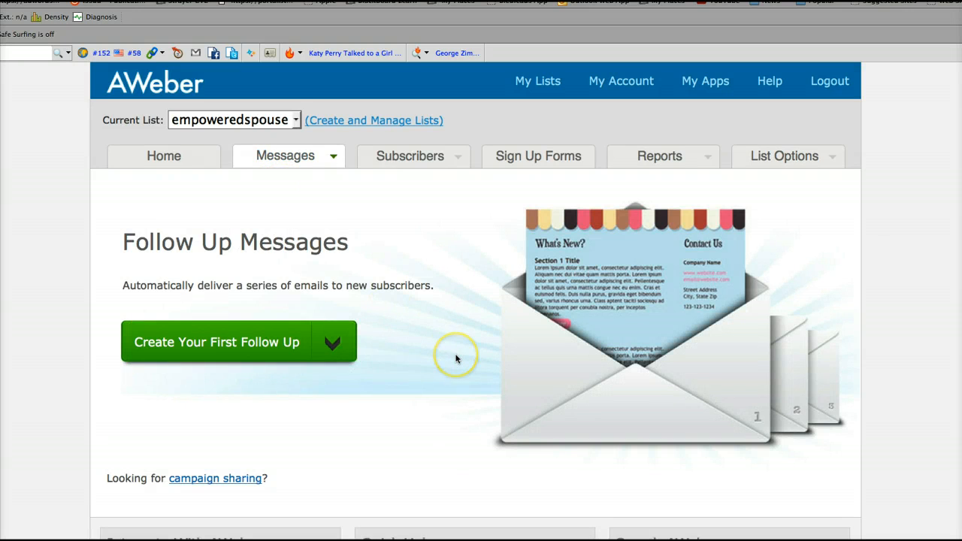
{"action": "scroll", "coordinate": [455, 358], "scroll_direction": "down", "scroll_amount": 1}
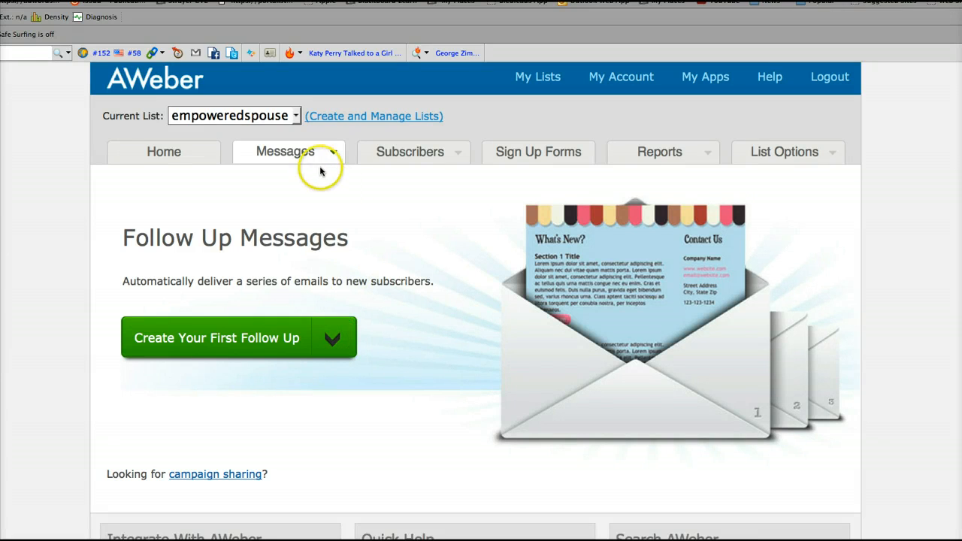
Create the first follow-up email as a Plain Text Message
{"action": "mouse_move", "coordinate": [333, 150]}
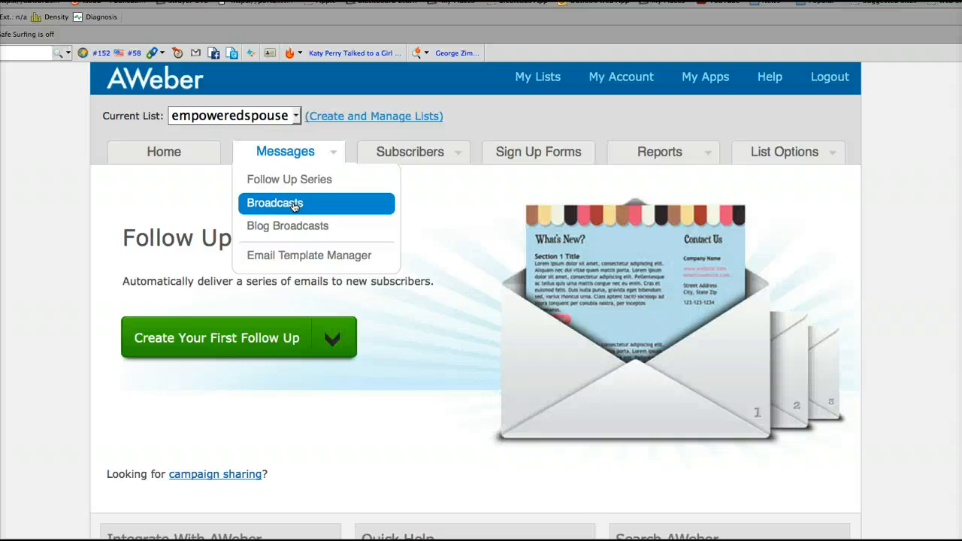
{"action": "left_click", "coordinate": [375, 205]}
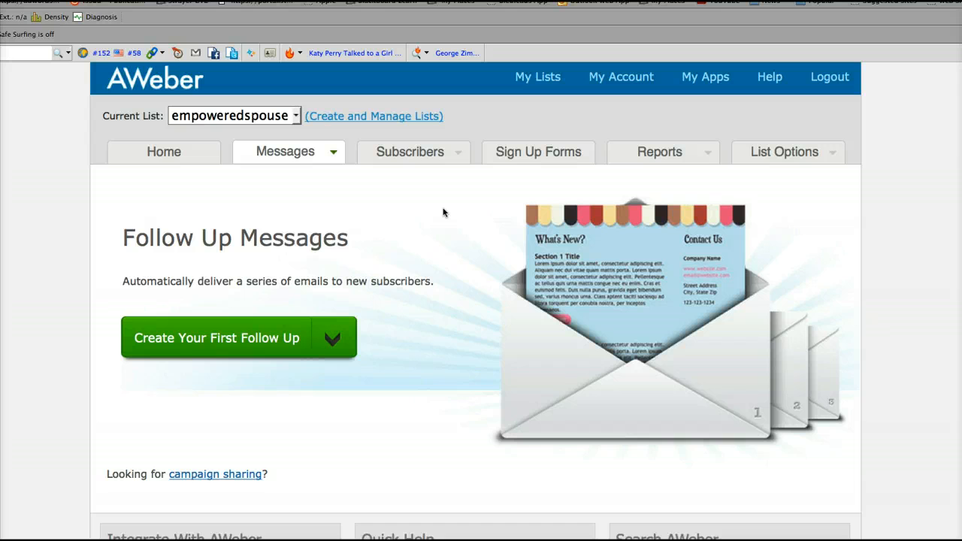
{"action": "left_click", "coordinate": [331, 340]}
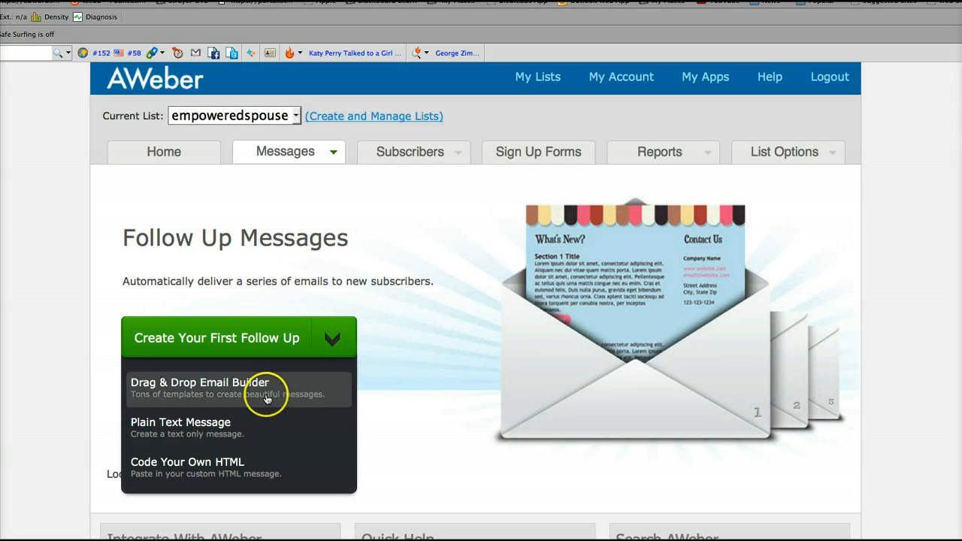
{"action": "left_click", "coordinate": [215, 428]}
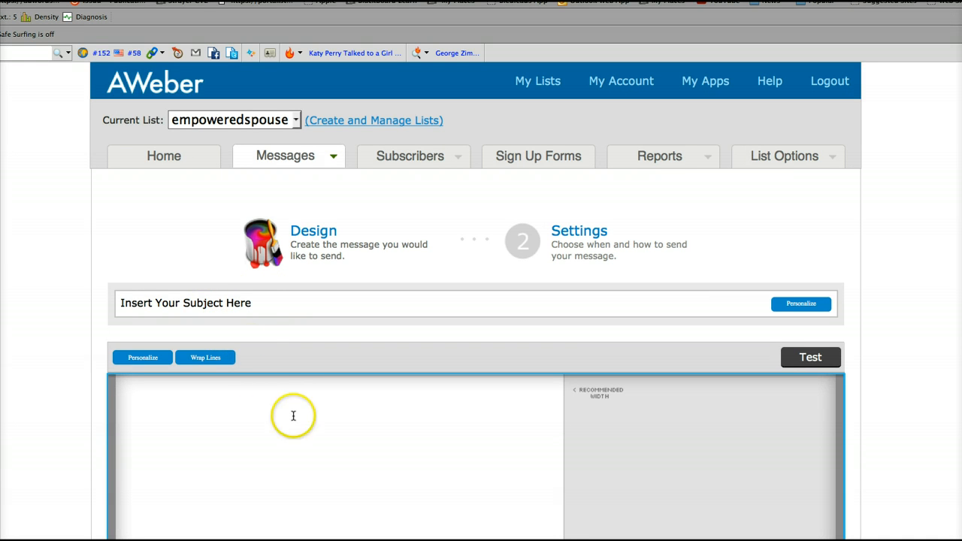
Paste the prepared welcome email text into the follow-up message body
{"action": "left_click", "coordinate": [255, 304]}
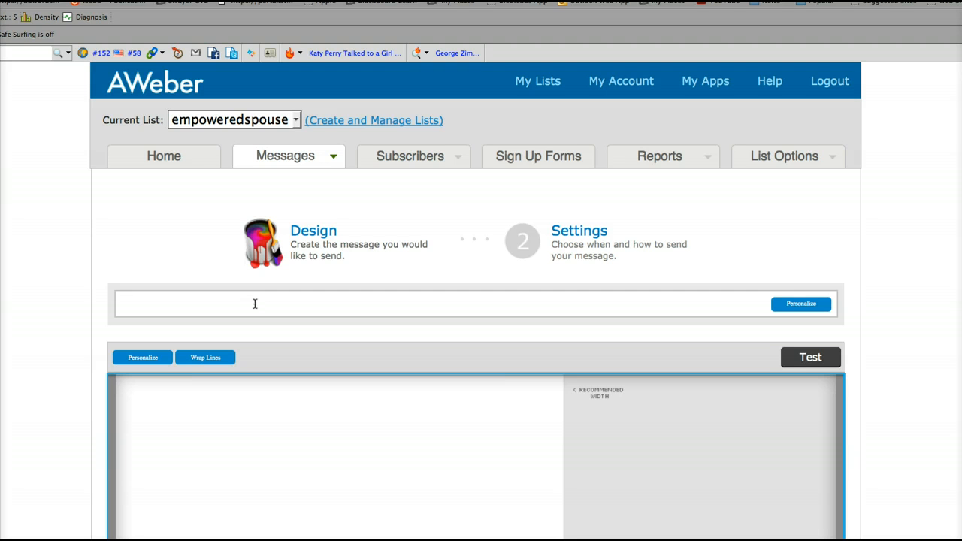
{"action": "left_click", "coordinate": [260, 440]}
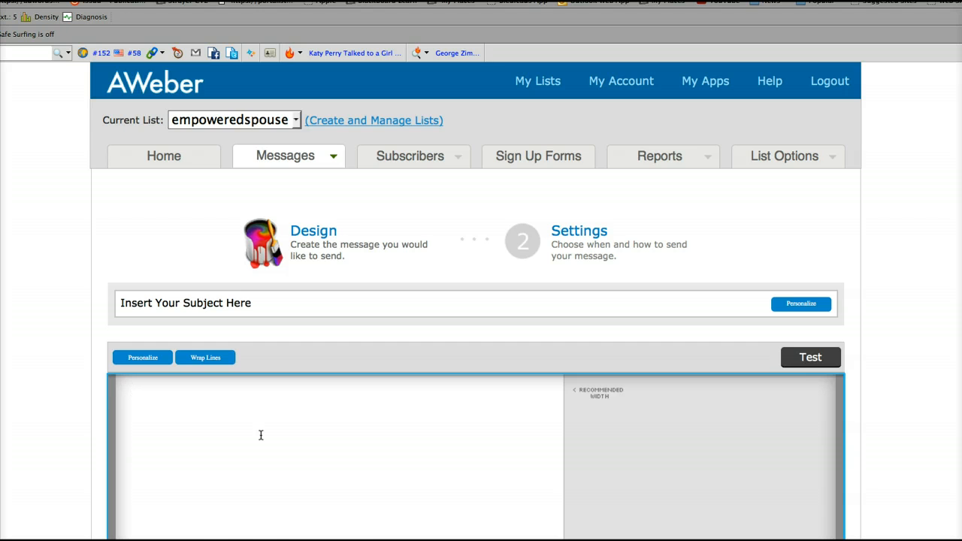
{"action": "key", "text": "ctrl+v"}
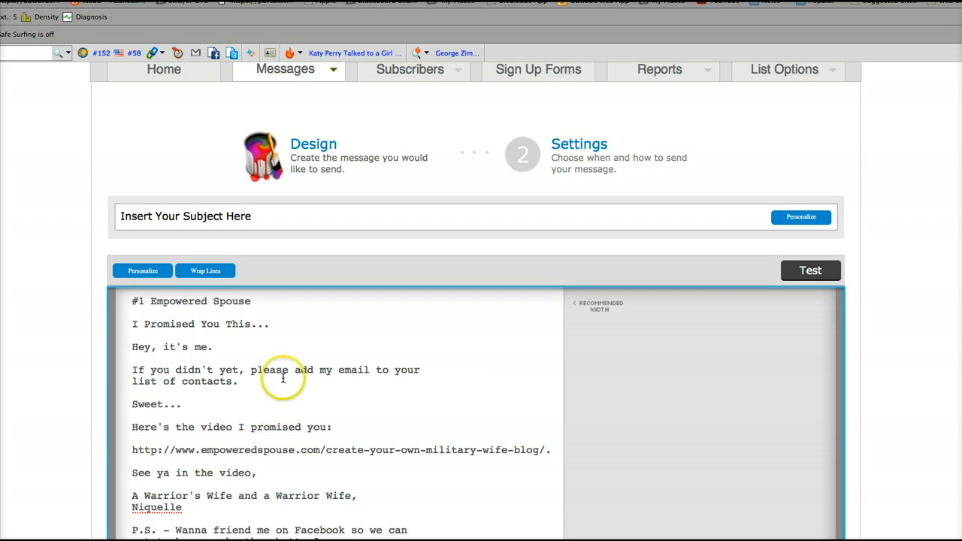
Delete the "#1 Empowered Spouse" heading and the blank lines above "I Promised You This..." in the message body
{"action": "left_click", "coordinate": [243, 302]}
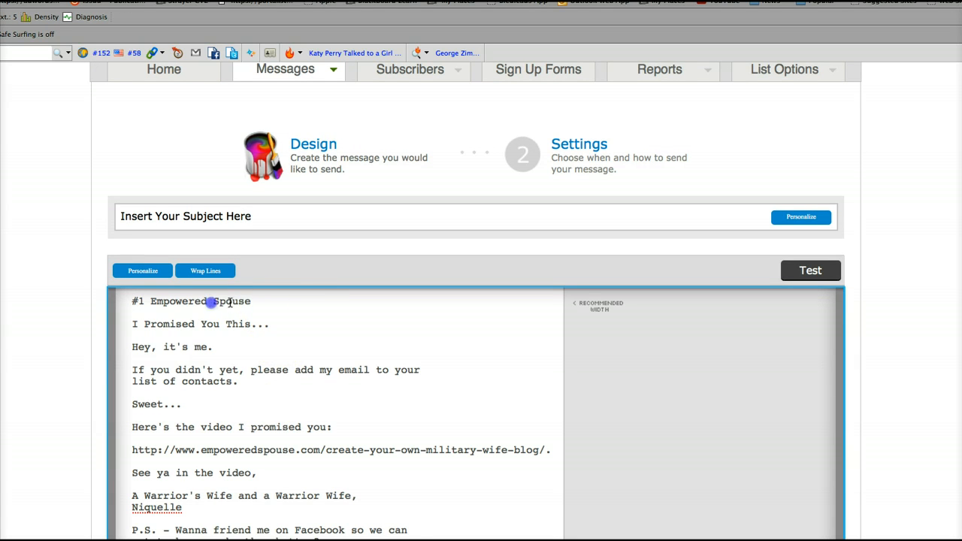
{"action": "double_click", "coordinate": [263, 302]}
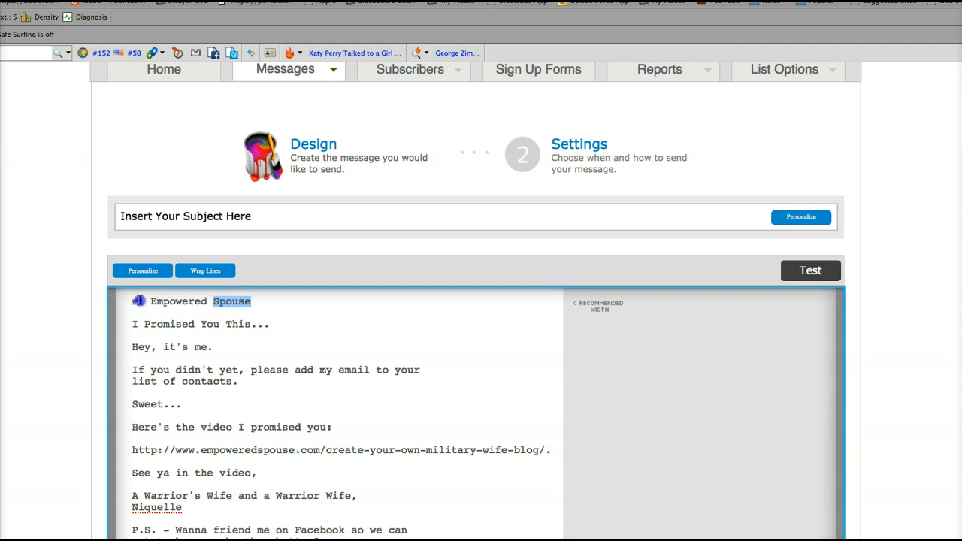
{"action": "left_click", "coordinate": [133, 301]}
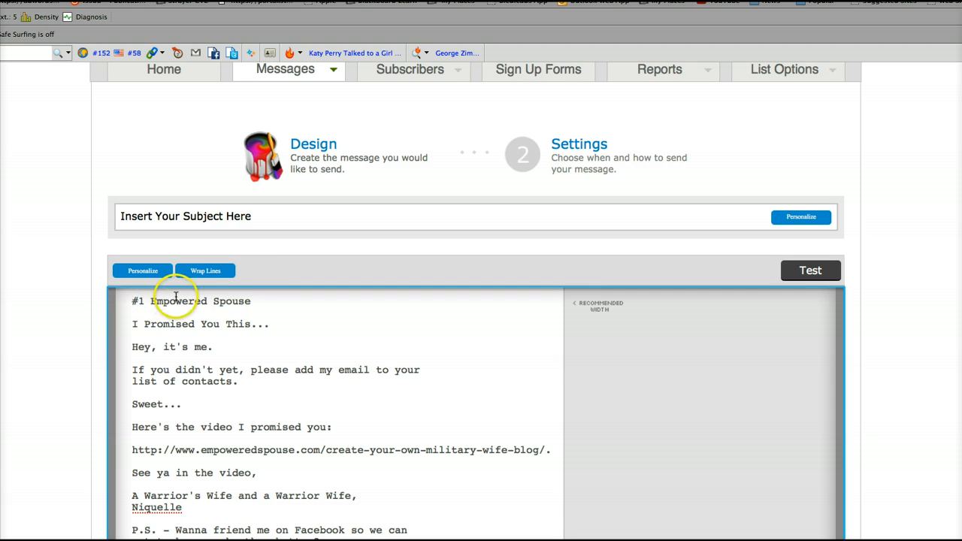
{"action": "left_click", "coordinate": [227, 301]}
{"action": "triple_click", "coordinate": [227, 301]}
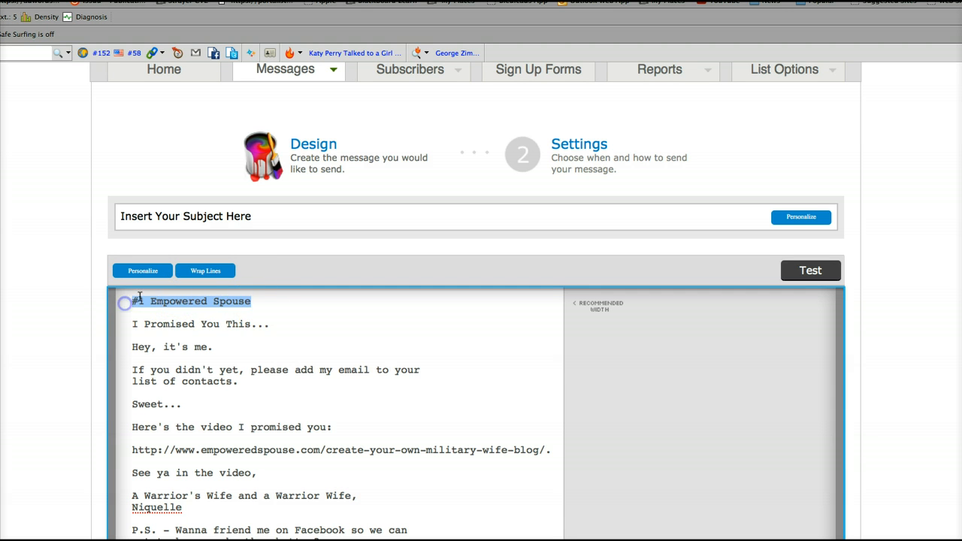
{"action": "key", "text": "BackSpace"}
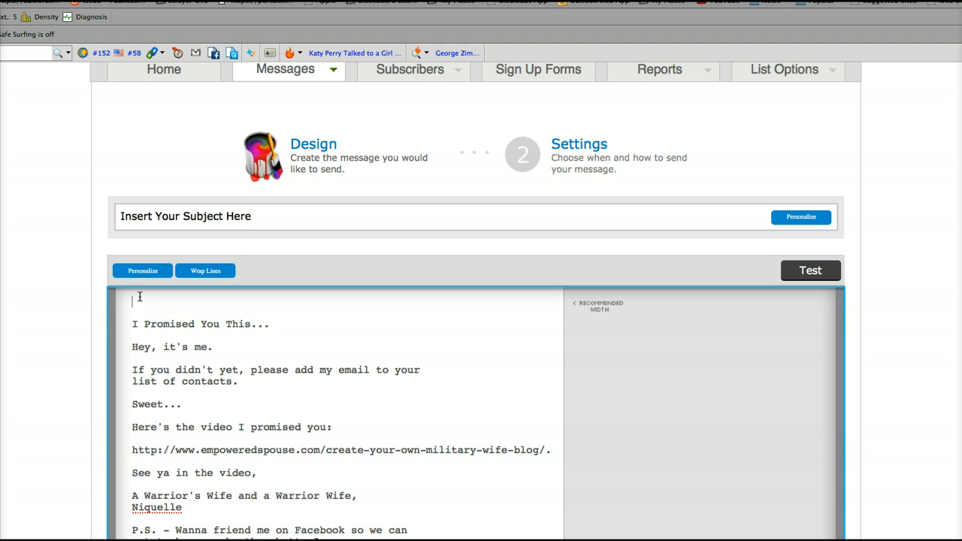
{"action": "key", "text": "Down"}
{"action": "key", "text": "BackSpace"}
{"action": "key", "text": "BackSpace"}
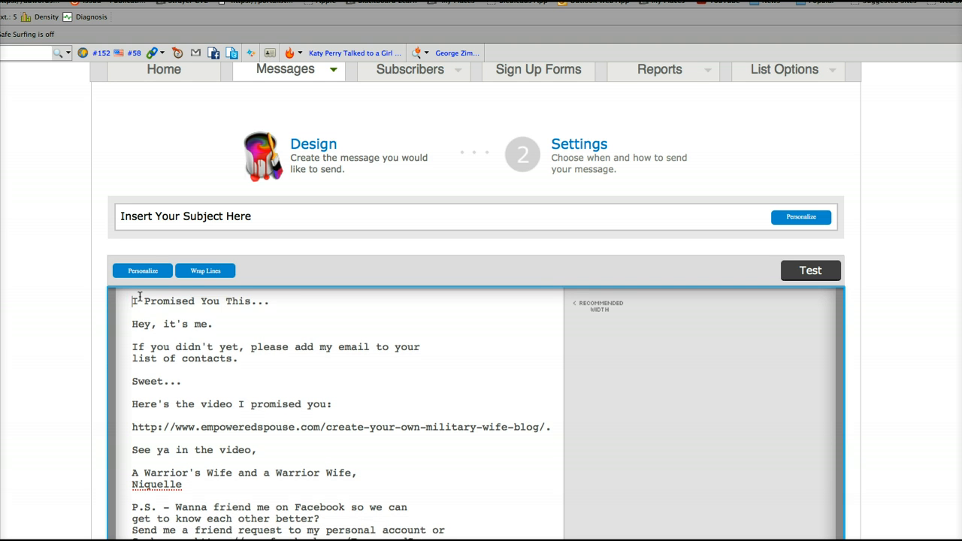
Move the line "I Promised You This..." from the message body into the subject line and look over the remaining text
{"action": "left_click_drag", "start_coordinate": [281, 302], "coordinate": [127, 300]}
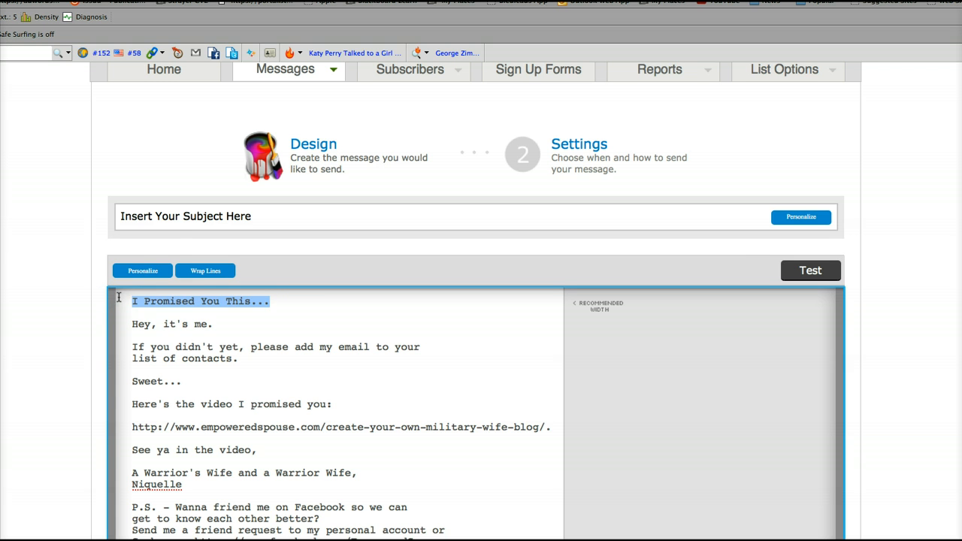
{"action": "key", "text": "ctrl+x"}
{"action": "left_click", "coordinate": [244, 216]}
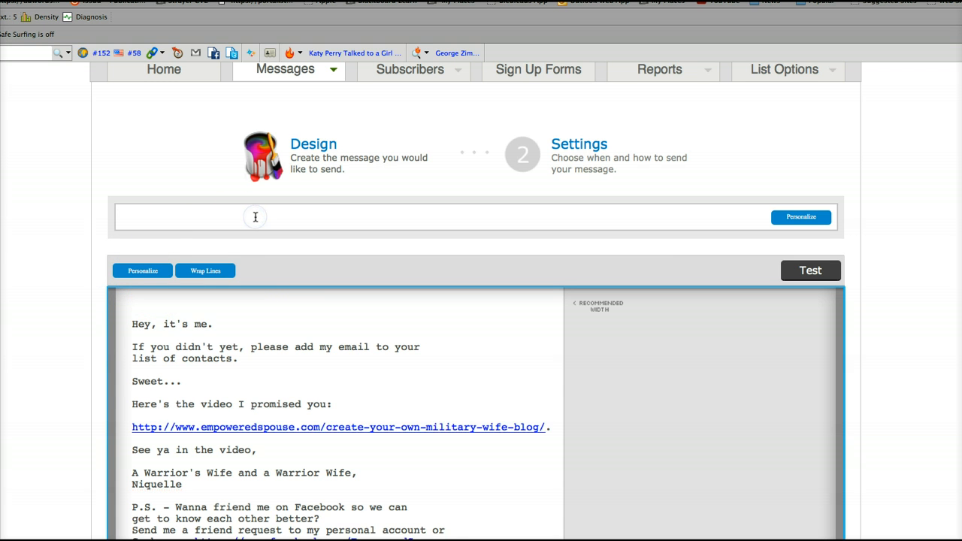
{"action": "key", "text": "ctrl+v"}
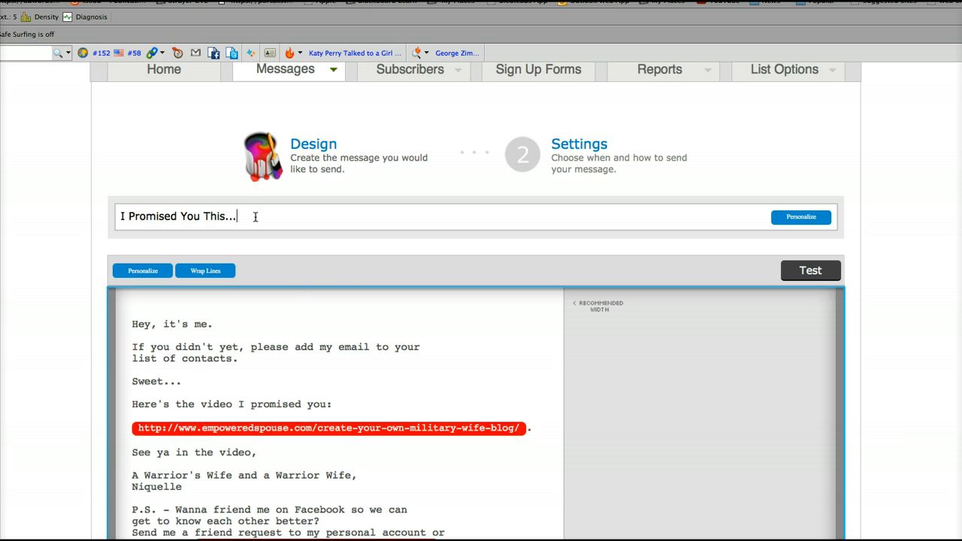
{"action": "left_click", "coordinate": [333, 362]}
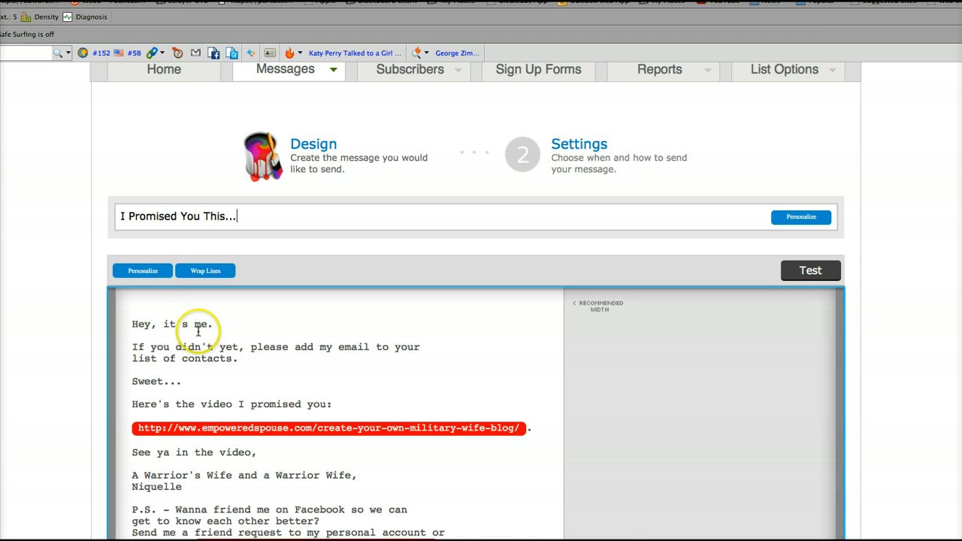
{"action": "scroll", "coordinate": [226, 327], "scroll_direction": "down", "scroll_amount": 1}
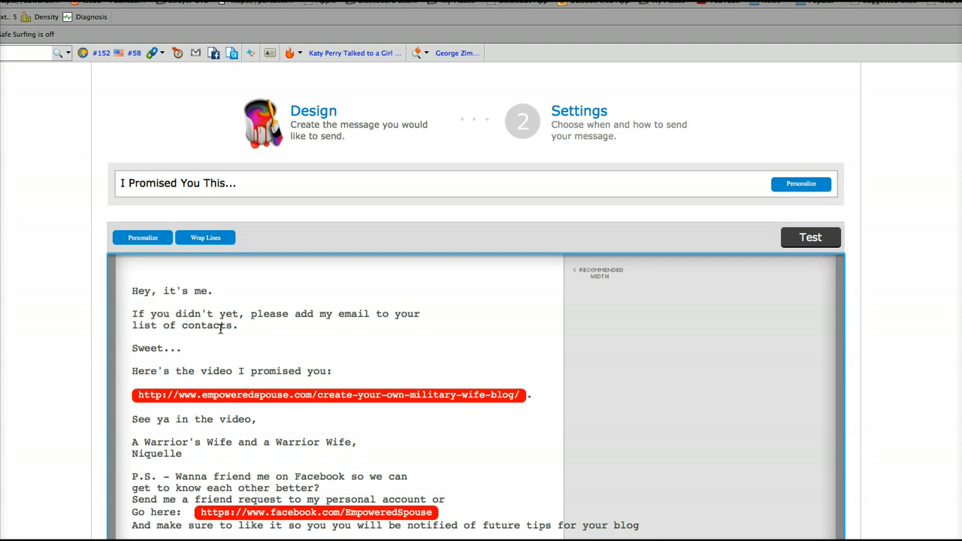
{"action": "scroll", "coordinate": [230, 327], "scroll_direction": "down", "scroll_amount": 2}
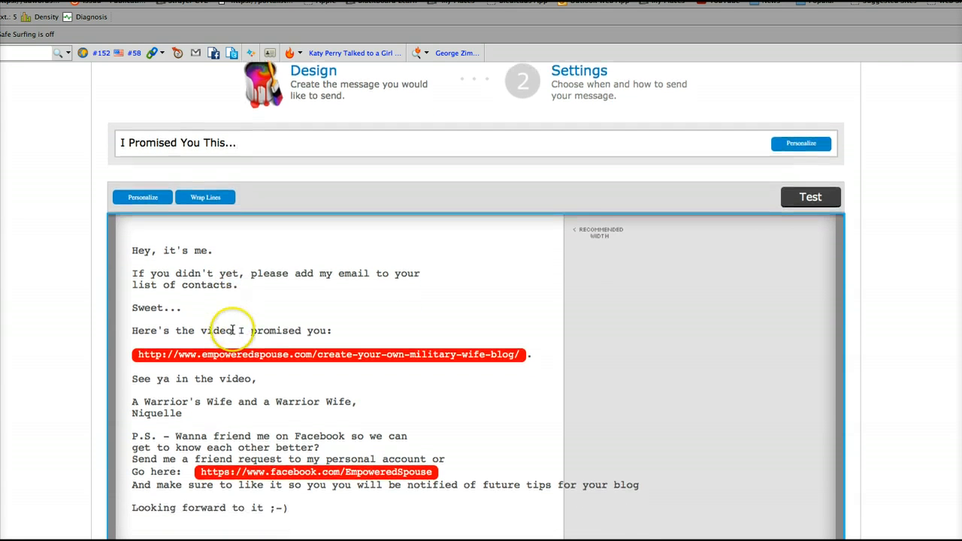
Break the overlong P.S. line before "future tips for your blog" so it fits within the recommended width
{"action": "left_click", "coordinate": [336, 331]}
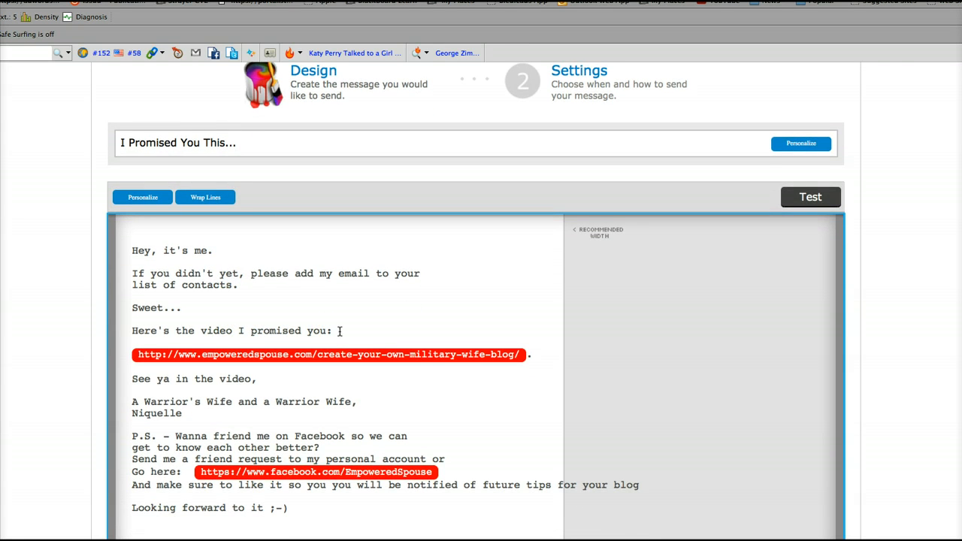
{"action": "scroll", "coordinate": [339, 330], "scroll_direction": "down", "scroll_amount": 1}
{"action": "left_click", "coordinate": [278, 347]}
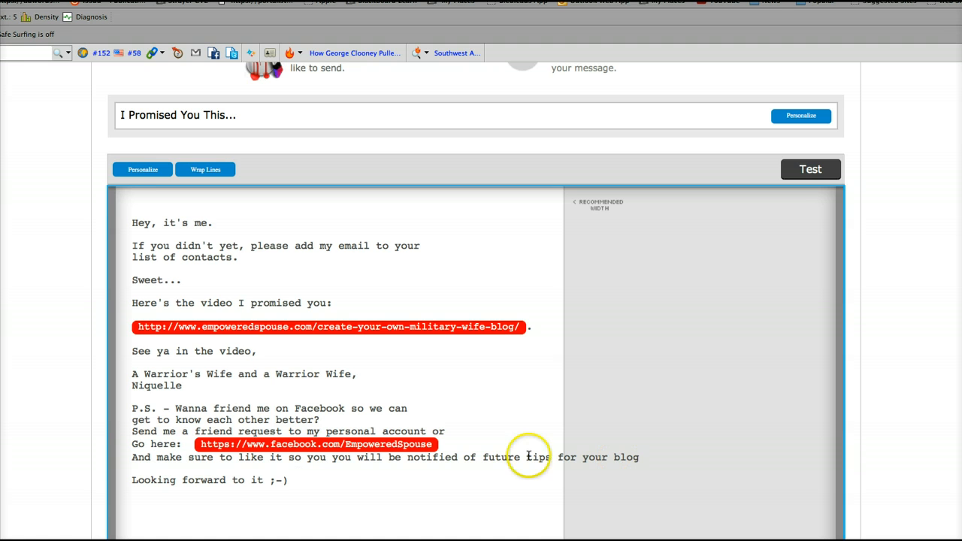
{"action": "left_click", "coordinate": [476, 457]}
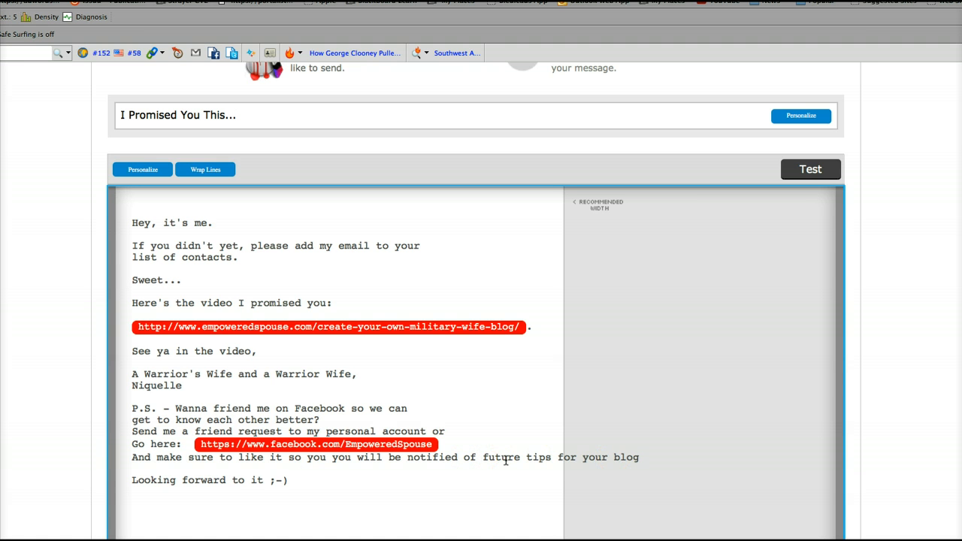
{"action": "key", "text": "Return"}
{"action": "key", "text": "Delete"}
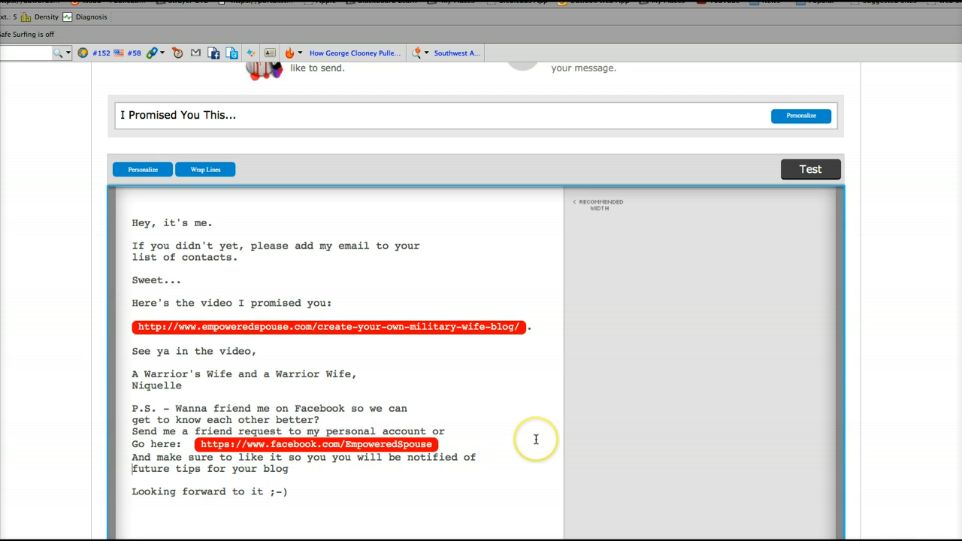
Save the first follow-up message, continue to its settings, and save and exit with click tracking enabled
{"action": "scroll", "coordinate": [511, 442], "scroll_direction": "down", "scroll_amount": 4}
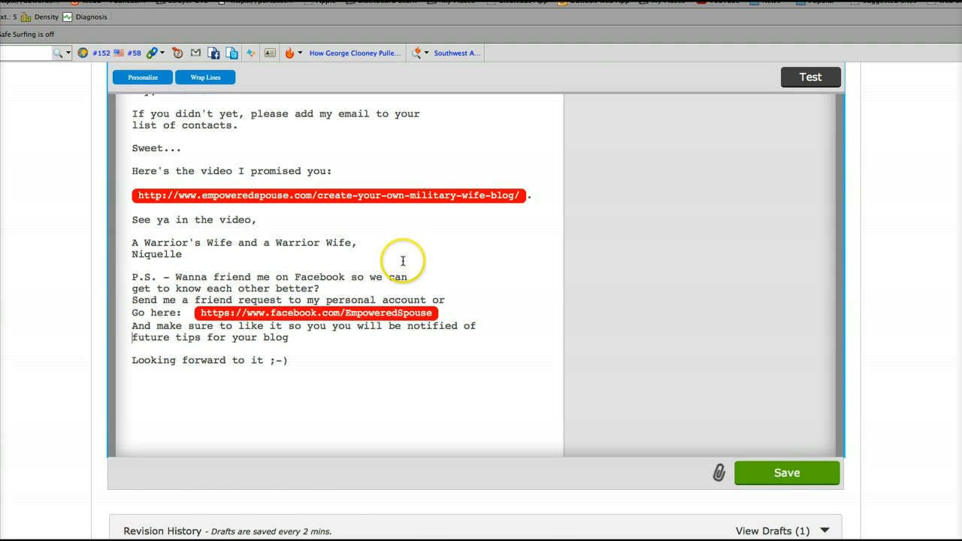
{"action": "scroll", "coordinate": [403, 261], "scroll_direction": "up", "scroll_amount": 5}
{"action": "scroll", "coordinate": [408, 328], "scroll_direction": "down", "scroll_amount": 3}
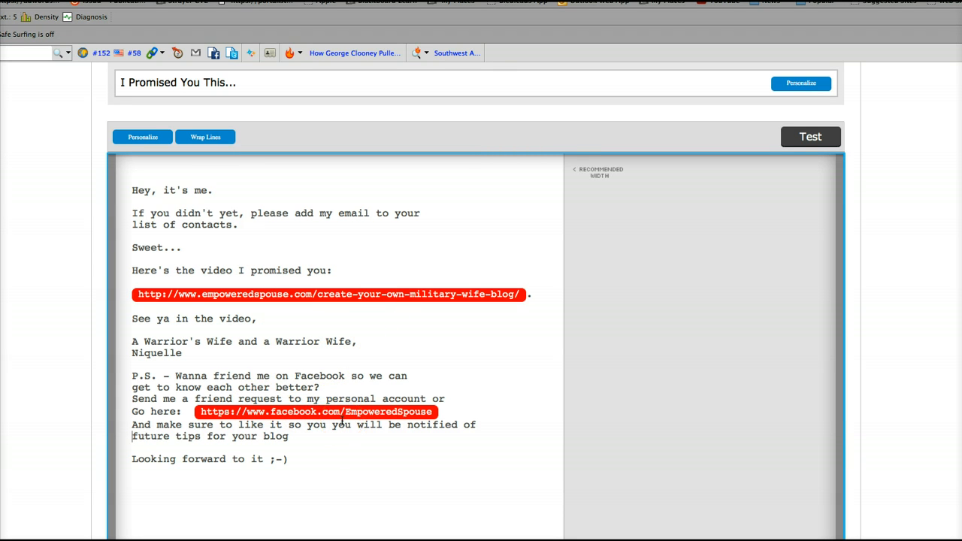
{"action": "scroll", "coordinate": [381, 453], "scroll_direction": "down", "scroll_amount": 1}
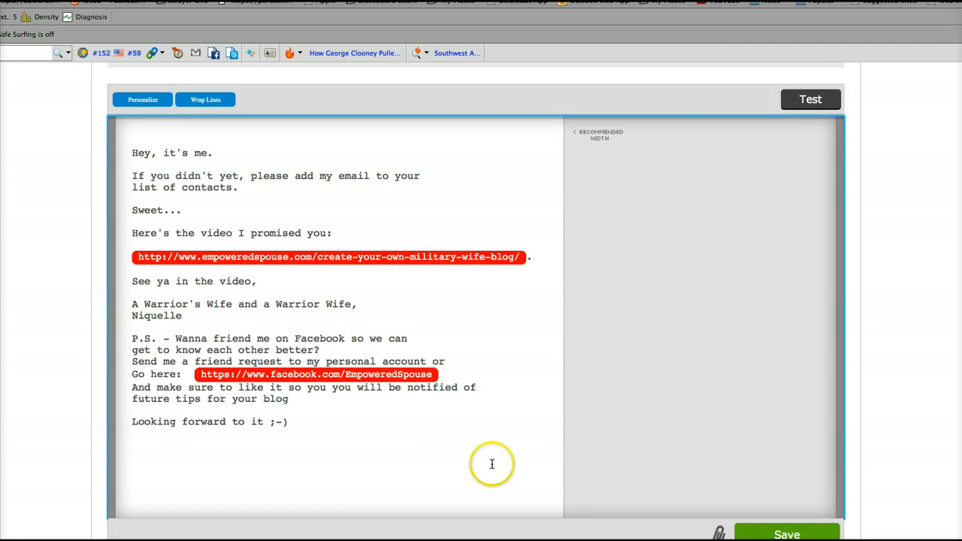
{"action": "scroll", "coordinate": [490, 463], "scroll_direction": "down", "scroll_amount": 2}
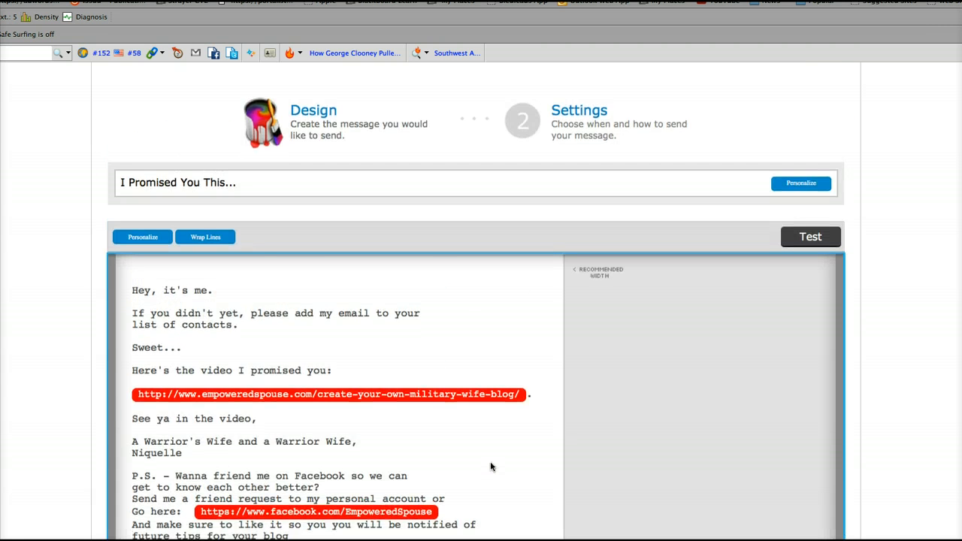
{"action": "scroll", "coordinate": [490, 466], "scroll_direction": "down", "scroll_amount": 5}
{"action": "left_click", "coordinate": [510, 435]}
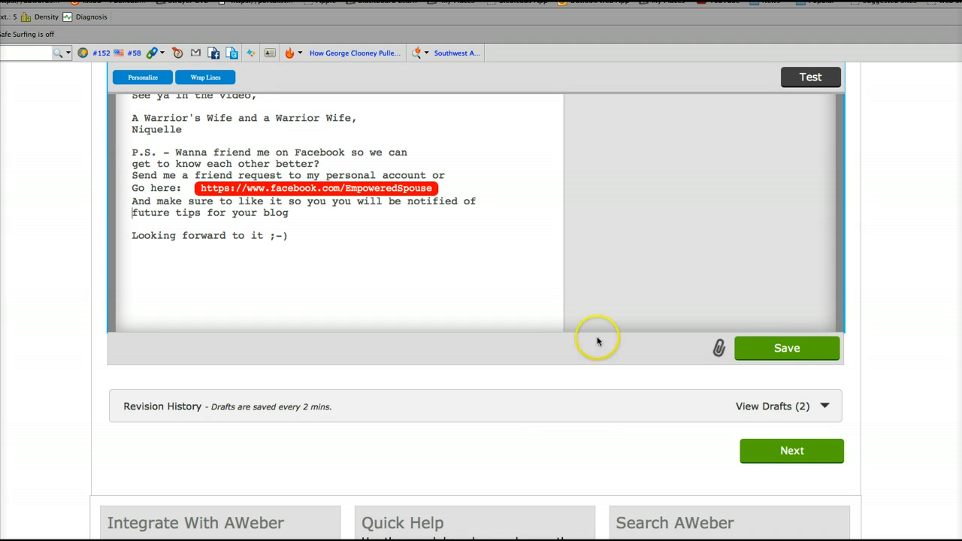
{"action": "left_click", "coordinate": [803, 352]}
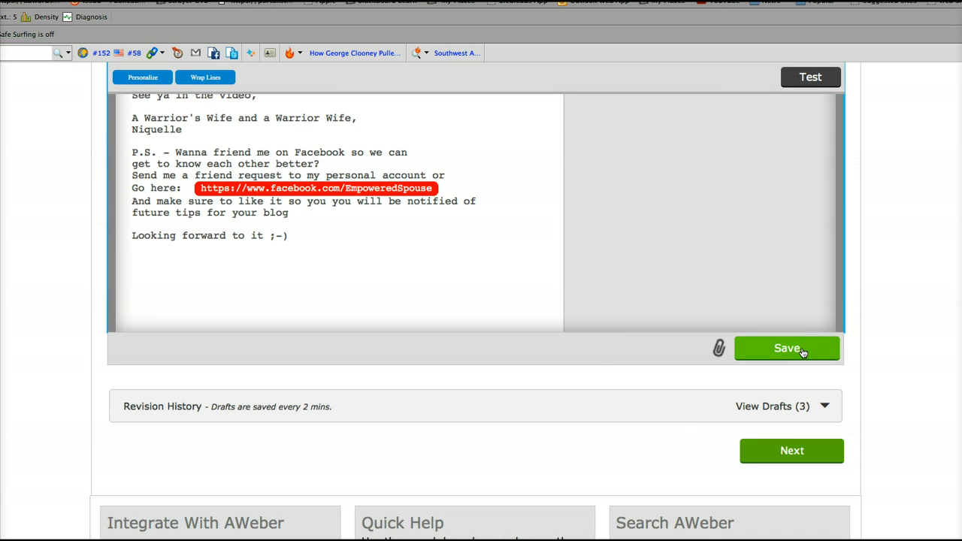
{"action": "left_click", "coordinate": [790, 352]}
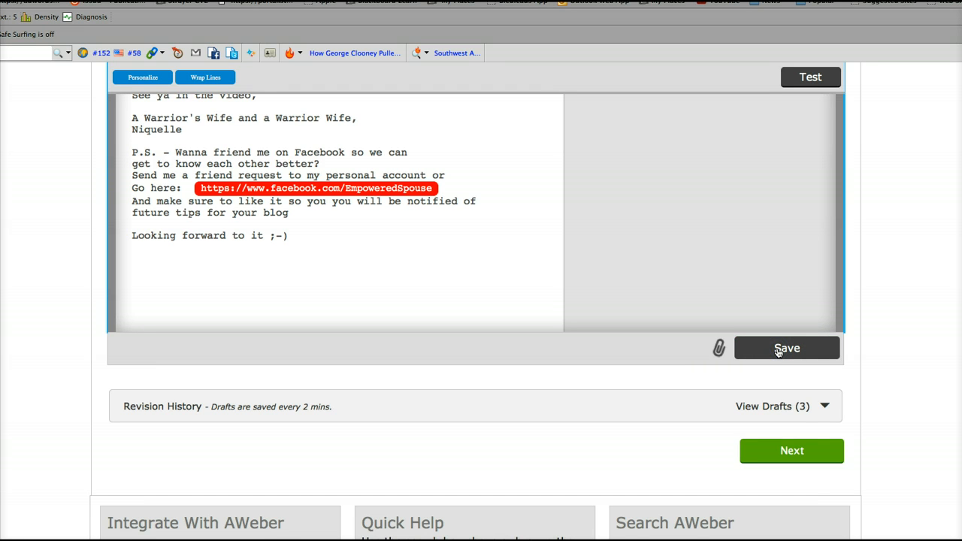
{"action": "left_click", "coordinate": [789, 447]}
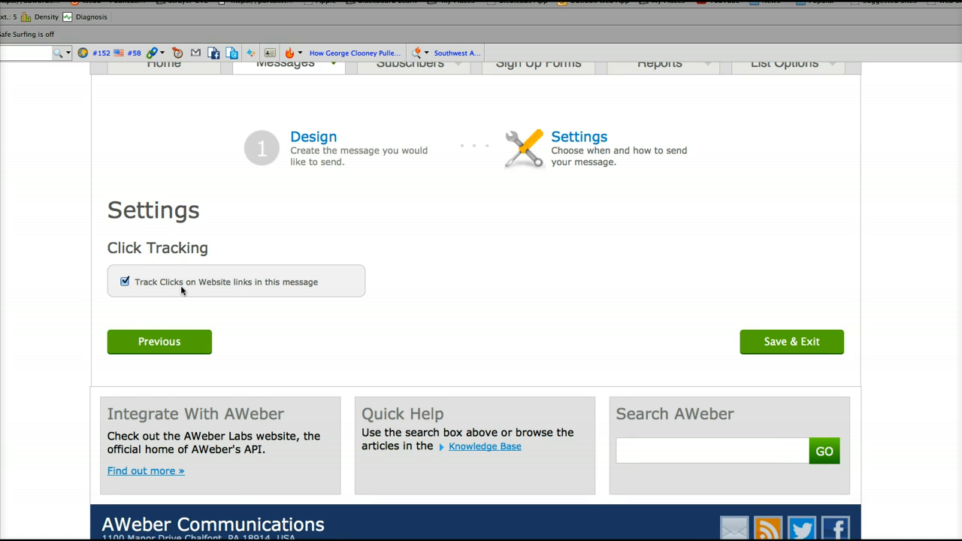
{"action": "left_click", "coordinate": [772, 343]}
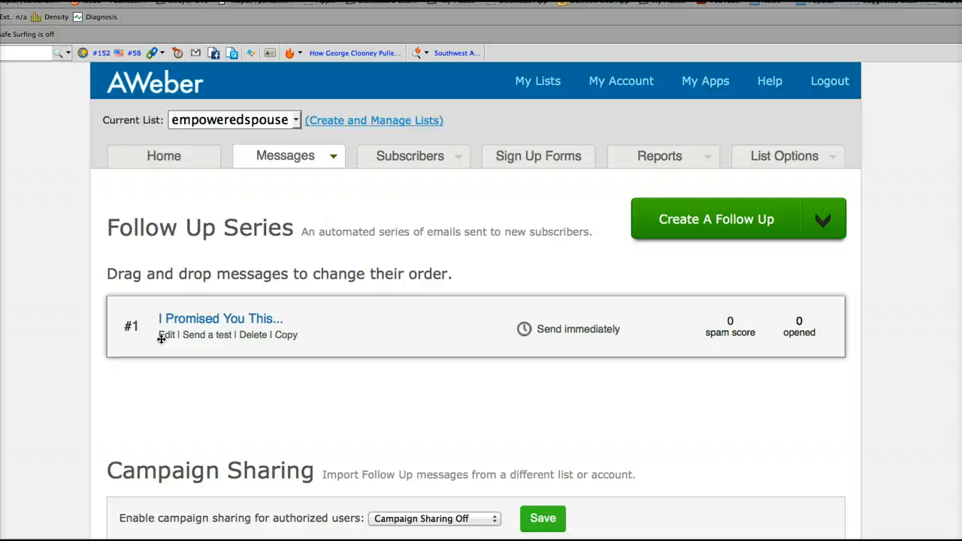
Look over the Follow Up Series page and make a copy of the "I Promised You This..." message
{"action": "scroll", "coordinate": [235, 337], "scroll_direction": "down", "scroll_amount": 2}
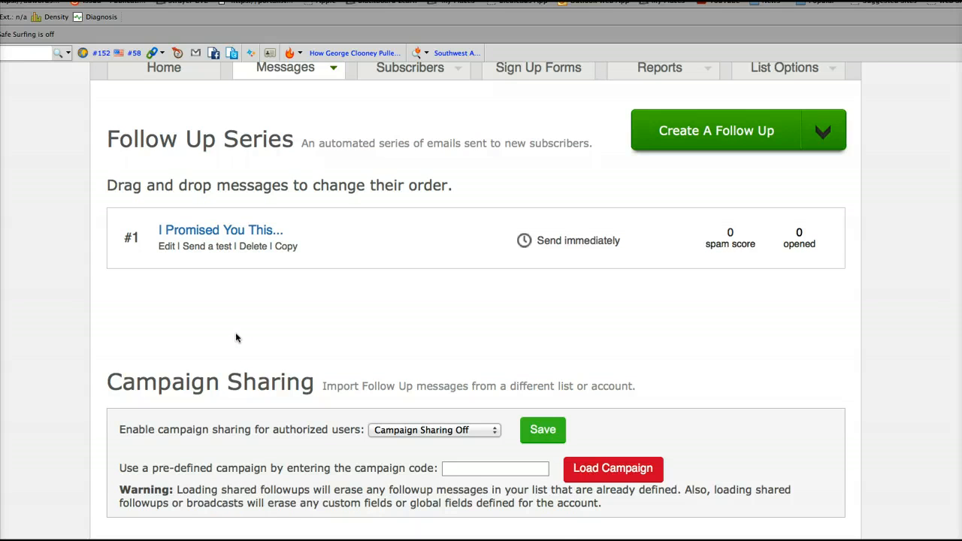
{"action": "scroll", "coordinate": [236, 338], "scroll_direction": "up", "scroll_amount": 2}
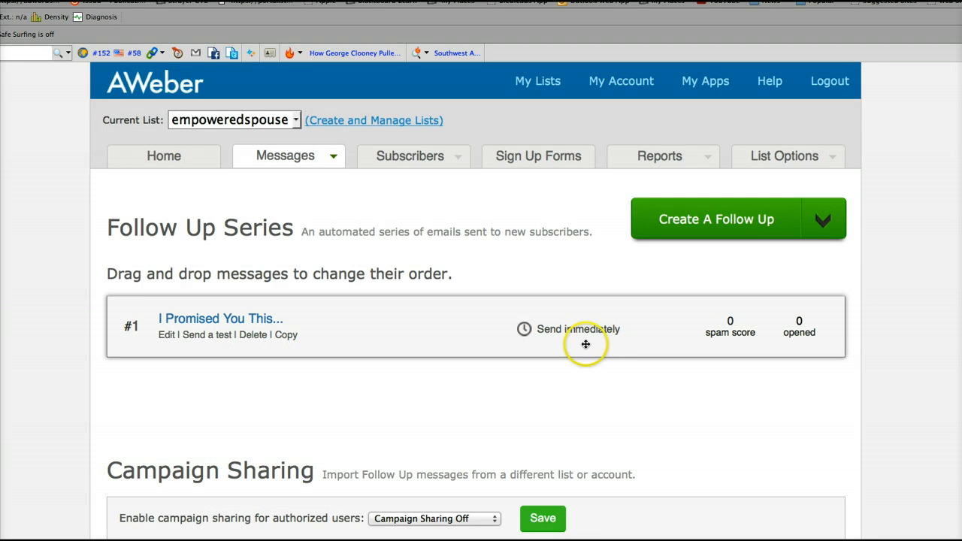
{"action": "scroll", "coordinate": [449, 349], "scroll_direction": "down", "scroll_amount": 4}
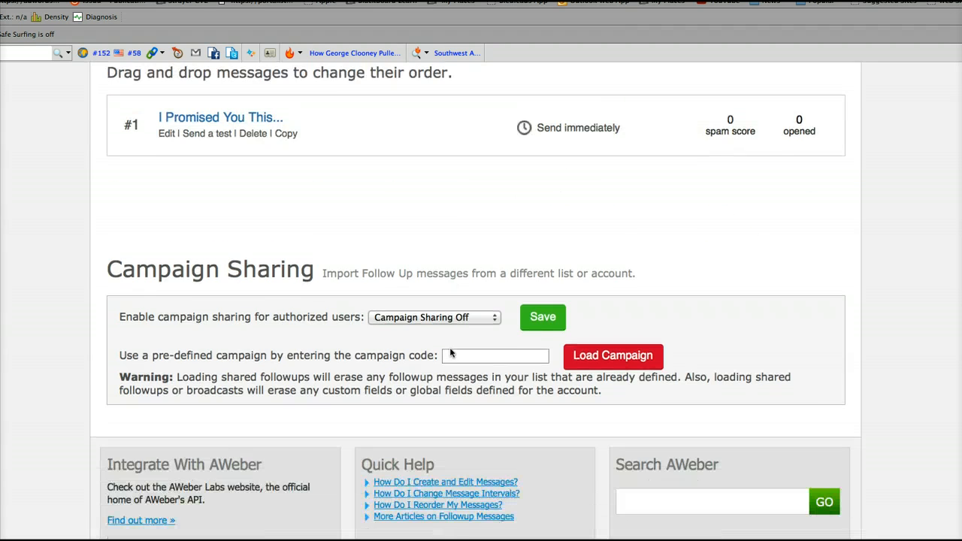
{"action": "left_click", "coordinate": [451, 354]}
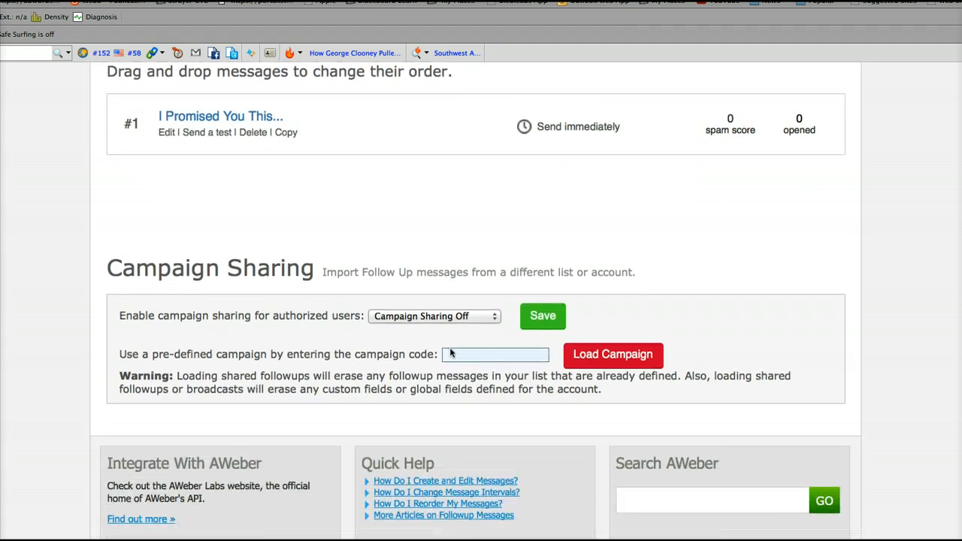
{"action": "scroll", "coordinate": [443, 343], "scroll_direction": "up", "scroll_amount": 4}
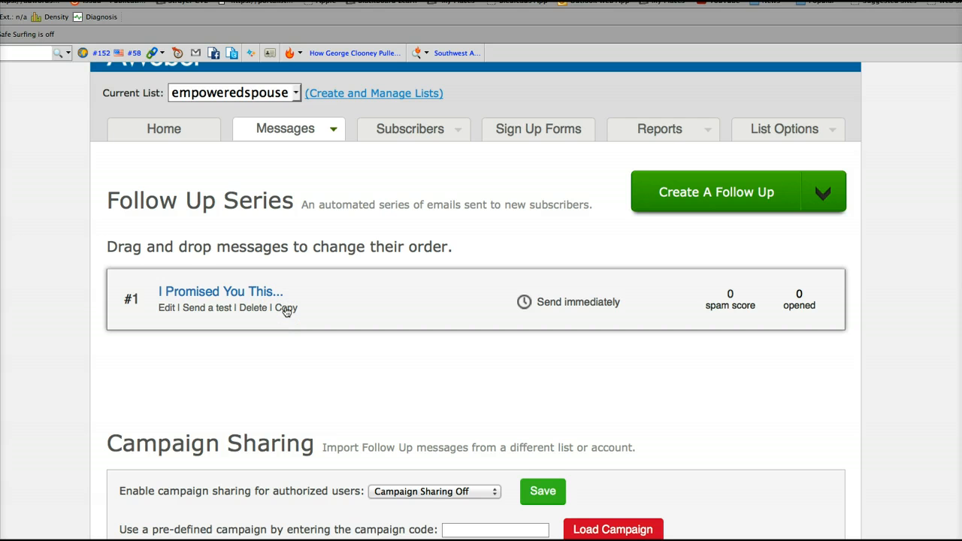
{"action": "left_click", "coordinate": [285, 308]}
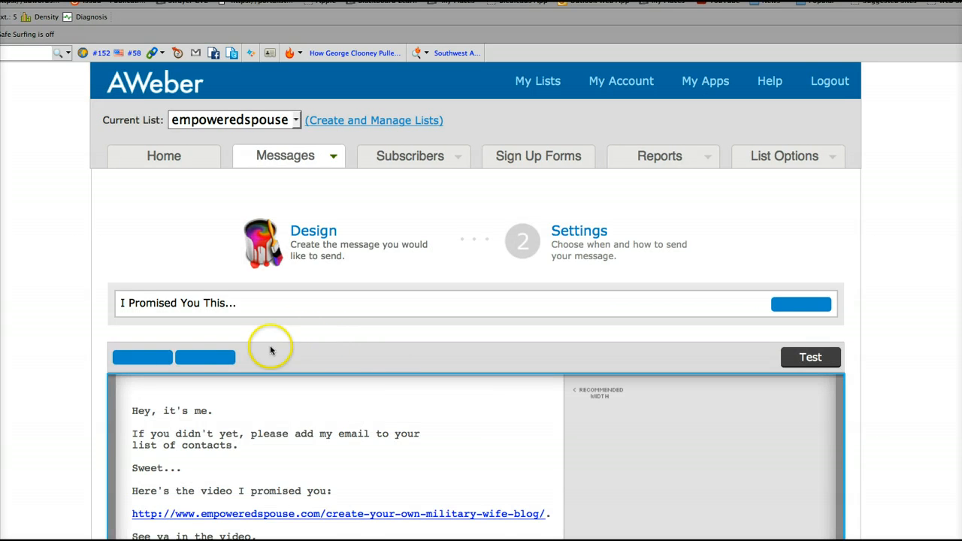
Replace the copied message's subject with "New Subject Line"
{"action": "scroll", "coordinate": [316, 330], "scroll_direction": "down", "scroll_amount": 3}
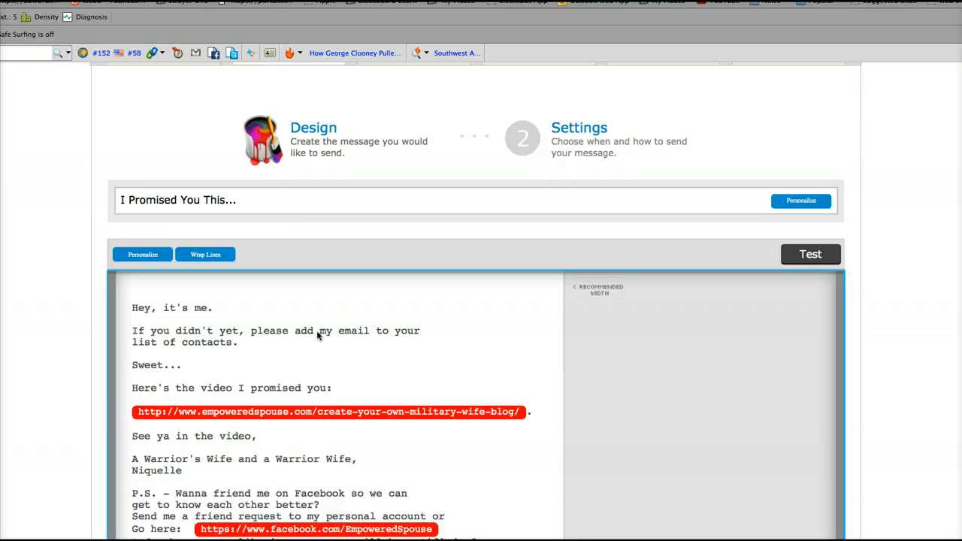
{"action": "left_click", "coordinate": [253, 200]}
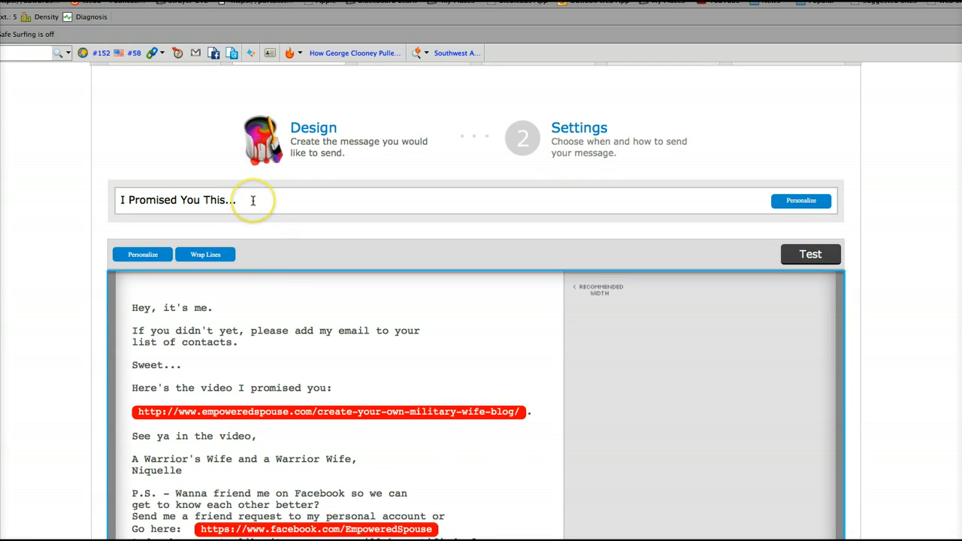
{"action": "left_click_drag", "start_coordinate": [253, 201], "coordinate": [112, 203]}
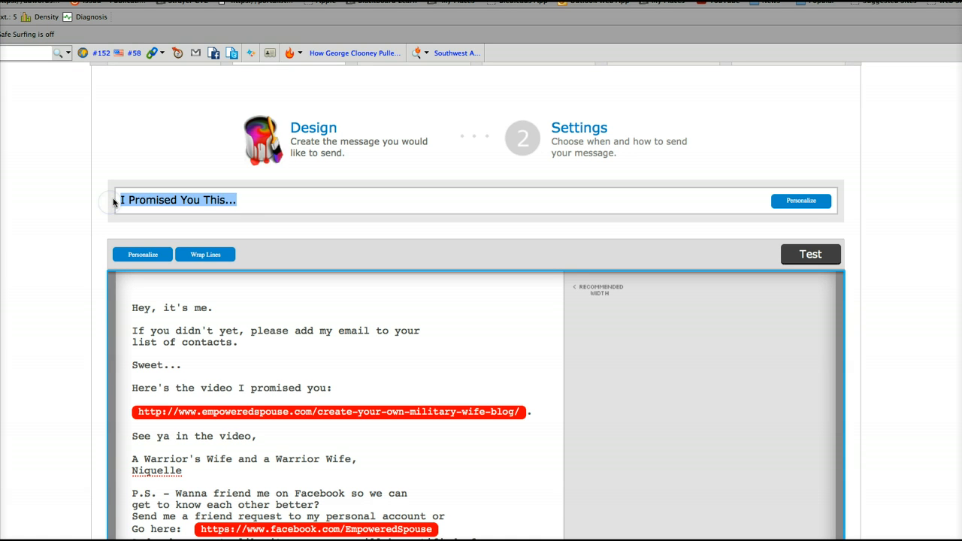
{"action": "type", "text": "New "}
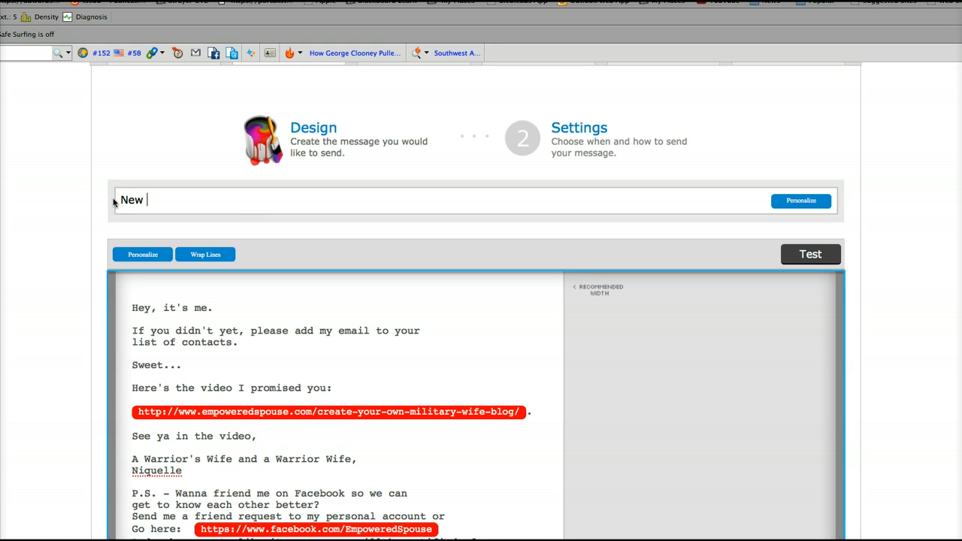
{"action": "type", "text": "Subject Line"}
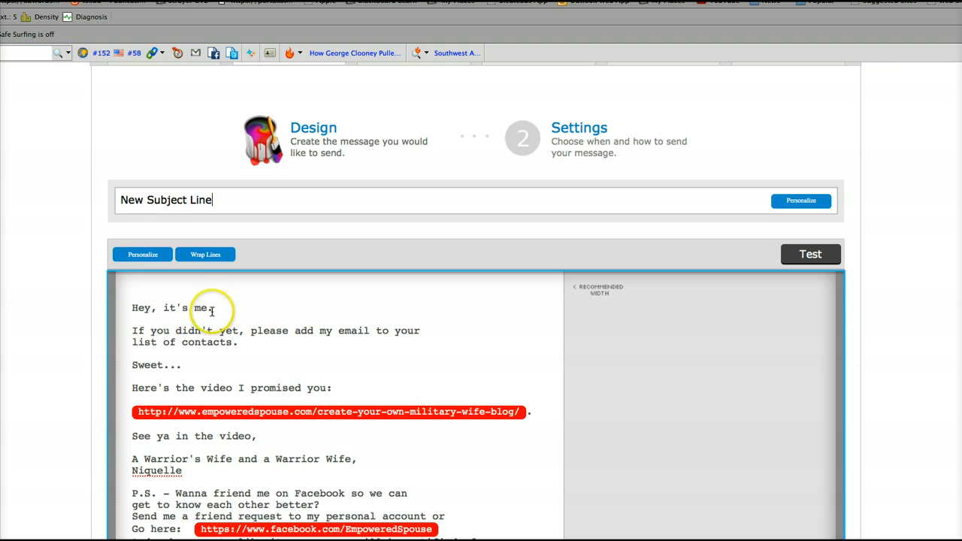
Replace the opening line "Hey, it's me." in the copied message's body with "Change the text"
{"action": "left_click_drag", "start_coordinate": [214, 308], "coordinate": [117, 306]}
{"action": "type", "text": "C"}
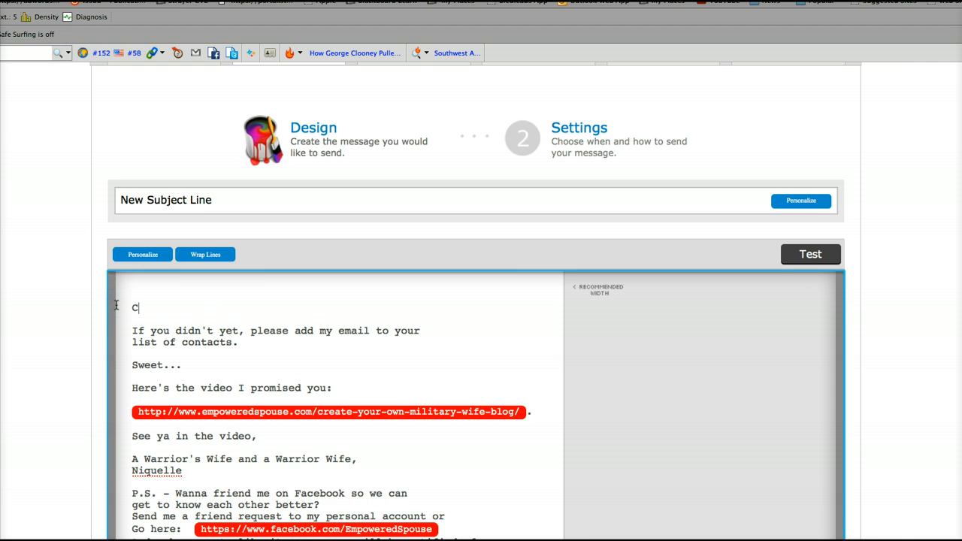
{"action": "type", "text": "hange the text"}
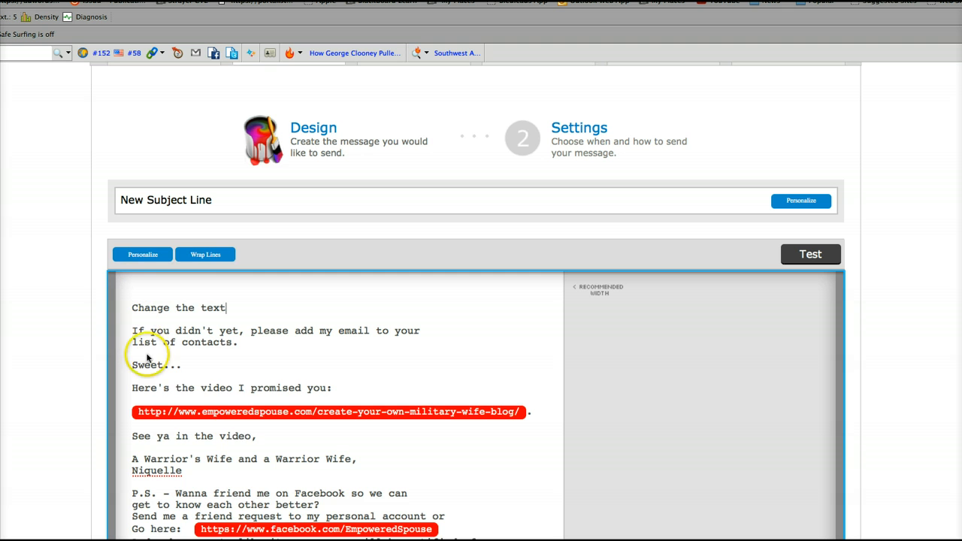
{"action": "key", "text": "Up"}
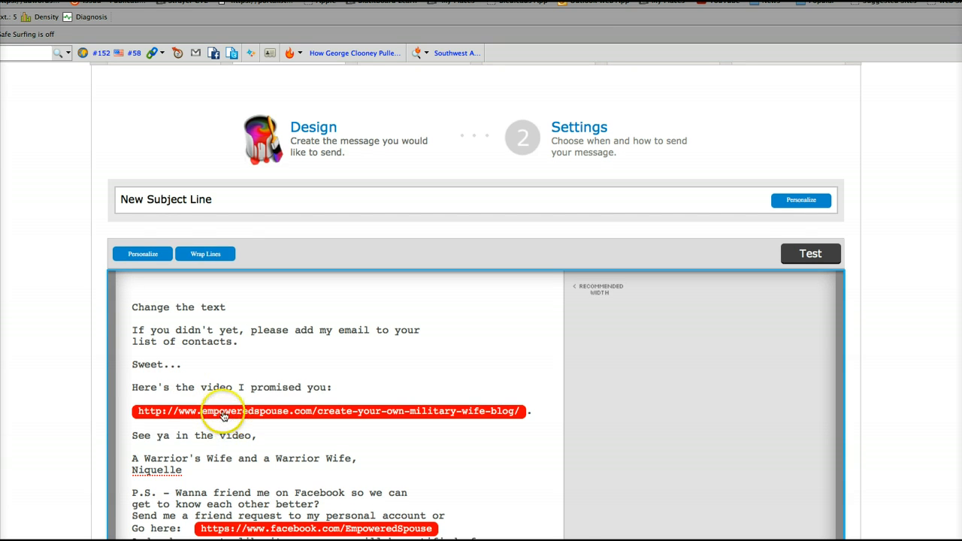
{"action": "scroll", "coordinate": [225, 413], "scroll_direction": "down", "scroll_amount": 1}
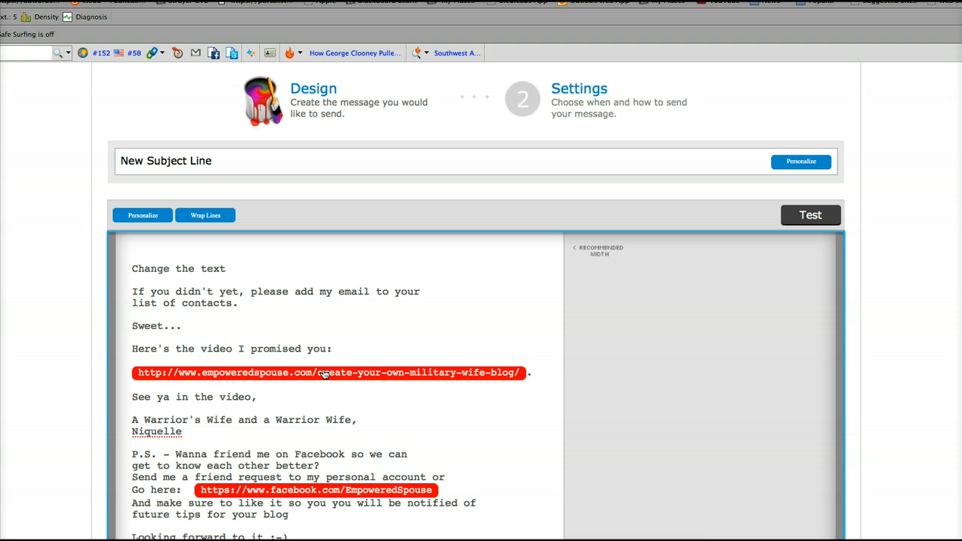
Save the copied message and continue to its delivery settings
{"action": "left_click", "coordinate": [323, 374]}
{"action": "scroll", "coordinate": [316, 368], "scroll_direction": "down", "scroll_amount": 3}
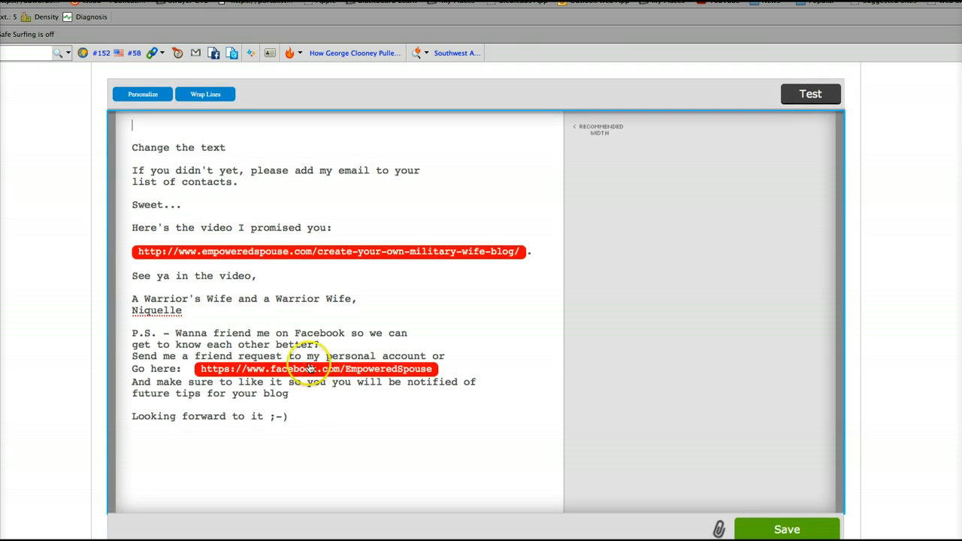
{"action": "left_click", "coordinate": [528, 414]}
{"action": "scroll", "coordinate": [529, 413], "scroll_direction": "down", "scroll_amount": 4}
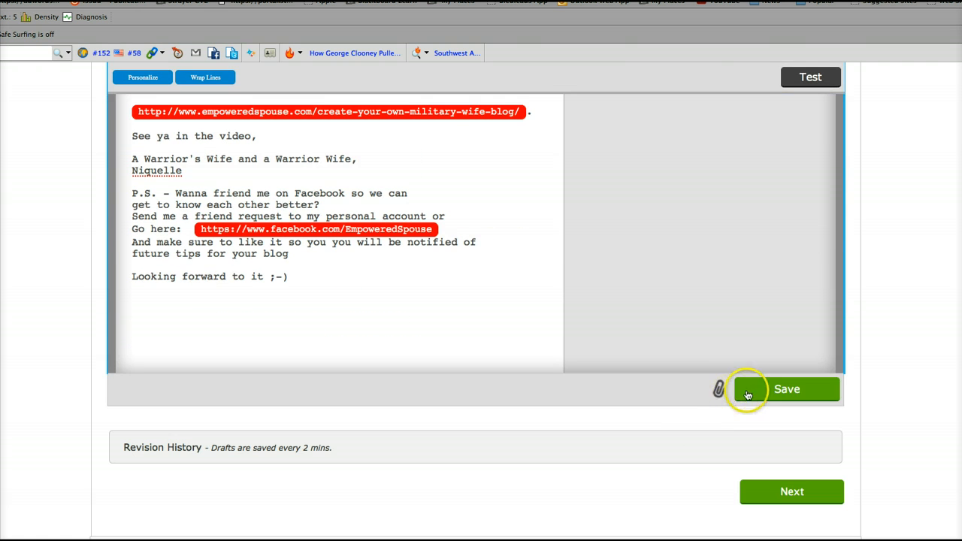
{"action": "left_click", "coordinate": [721, 391]}
{"action": "left_click", "coordinate": [462, 364]}
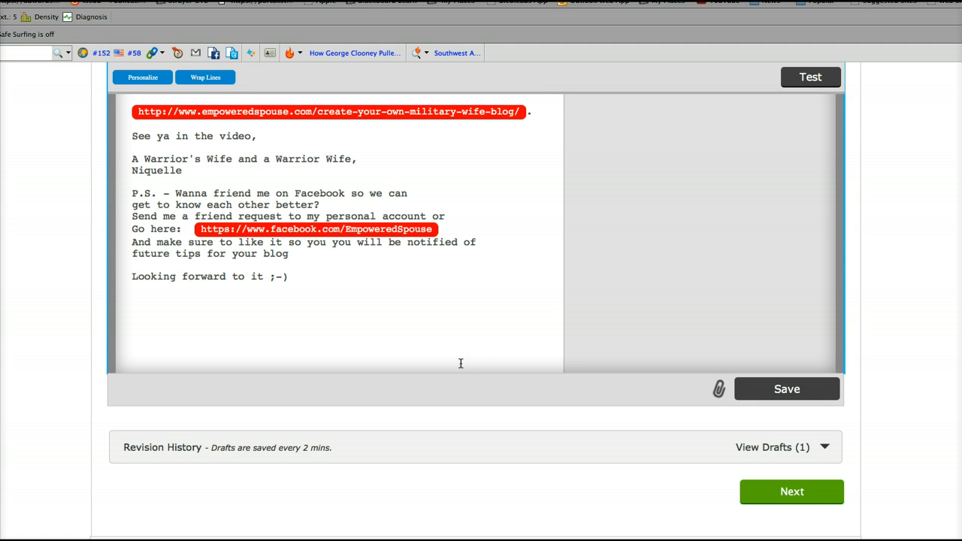
{"action": "left_click", "coordinate": [461, 363]}
{"action": "left_click", "coordinate": [801, 494]}
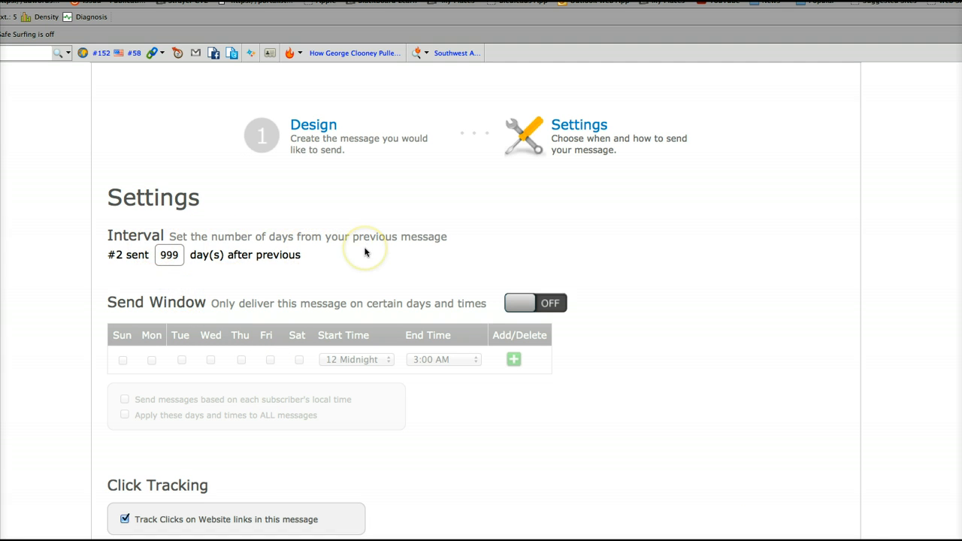
Set message #2 to send 1 day after the previous one and turn on its send window for Sunday through Thursday
{"action": "left_click_drag", "start_coordinate": [180, 256], "coordinate": [155, 258]}
{"action": "type", "text": "1"}
{"action": "left_click", "coordinate": [552, 303]}
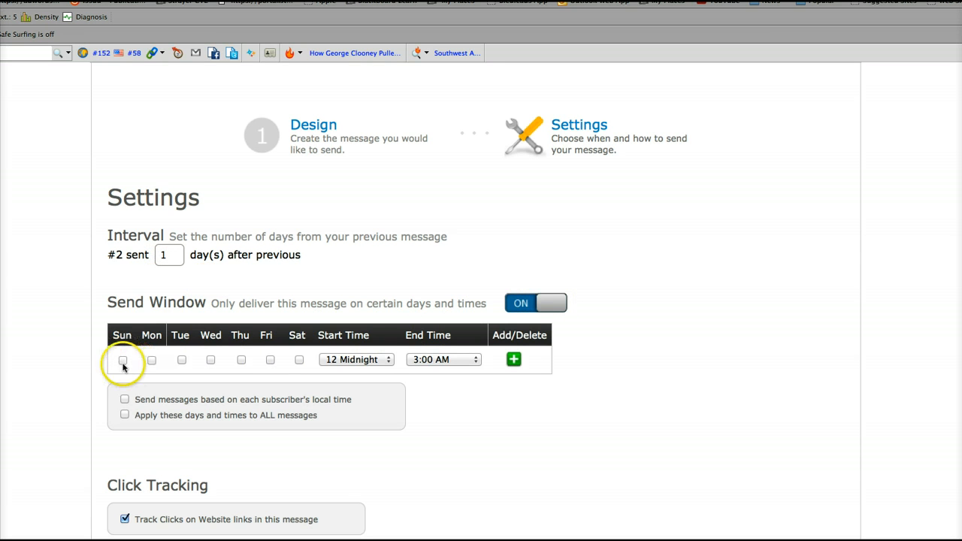
{"action": "left_click", "coordinate": [122, 360]}
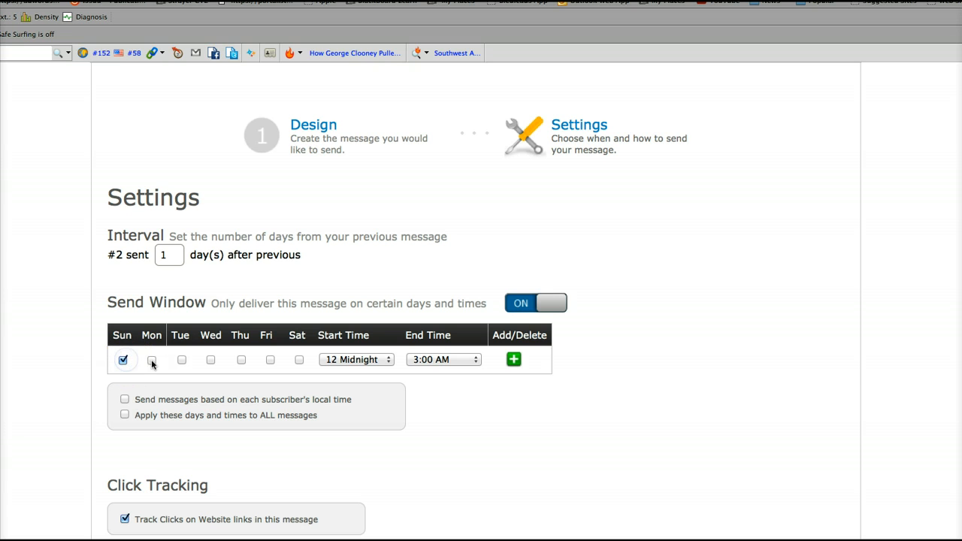
{"action": "left_click", "coordinate": [152, 360]}
{"action": "left_click", "coordinate": [183, 360]}
{"action": "left_click", "coordinate": [182, 360]}
{"action": "left_click", "coordinate": [210, 360]}
{"action": "left_click", "coordinate": [242, 361]}
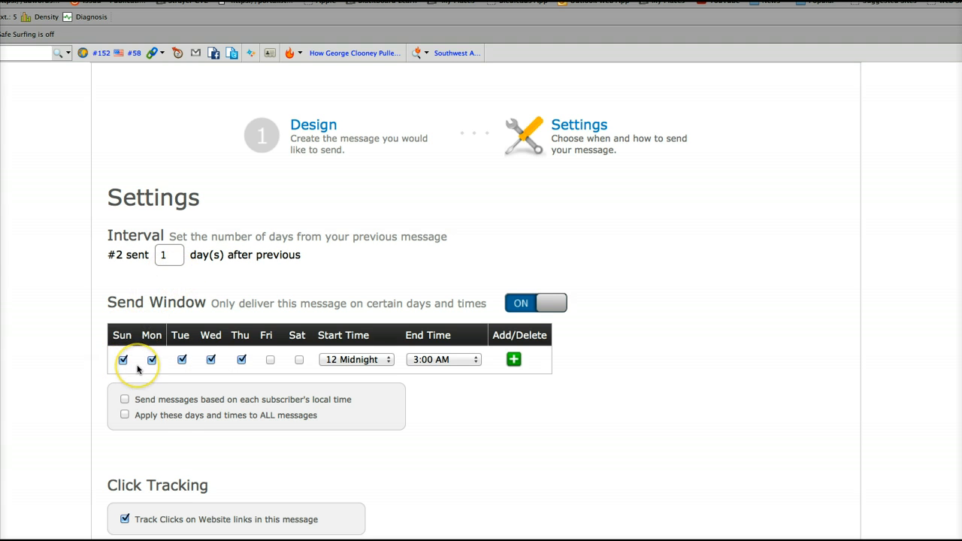
Add Friday and Saturday to message #2's send window and apply its days and times to all messages
{"action": "left_click", "coordinate": [269, 360]}
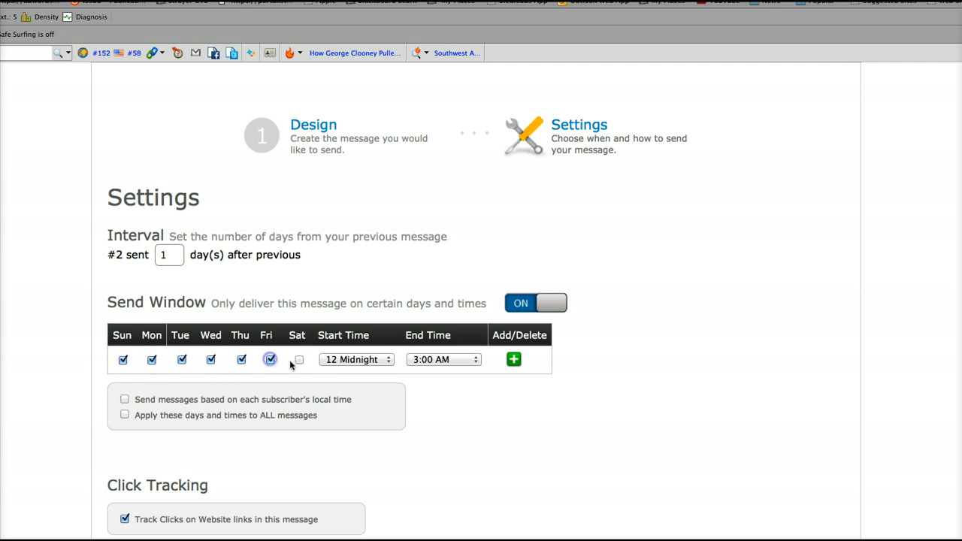
{"action": "left_click", "coordinate": [300, 360]}
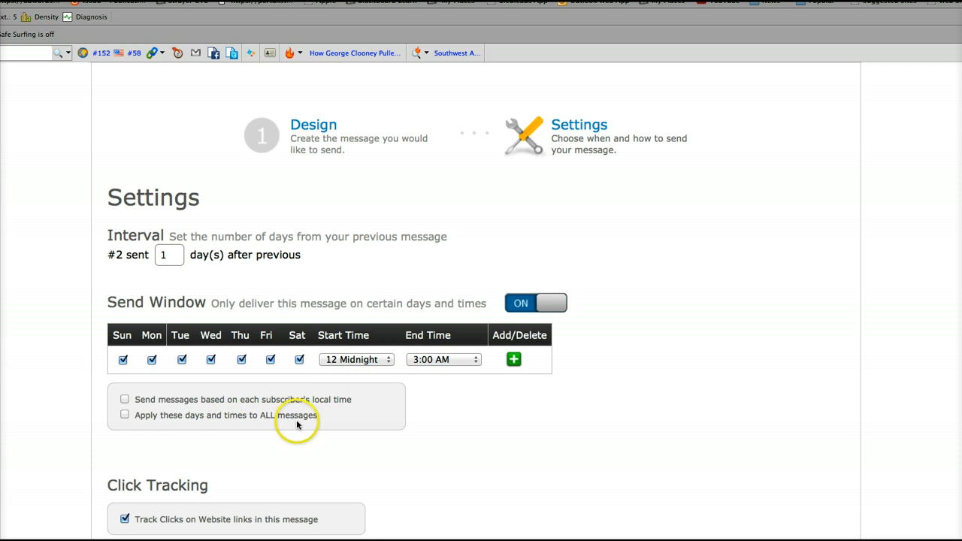
{"action": "left_click", "coordinate": [125, 415]}
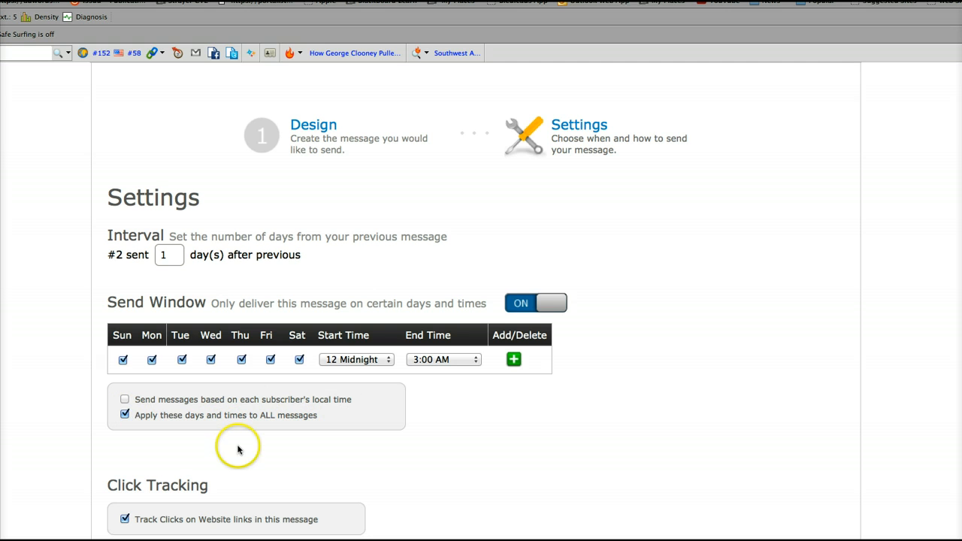
Set the send window's start time to 3:00 AM and base sending on each subscriber's local time
{"action": "left_click", "coordinate": [387, 362]}
{"action": "left_click", "coordinate": [380, 388]}
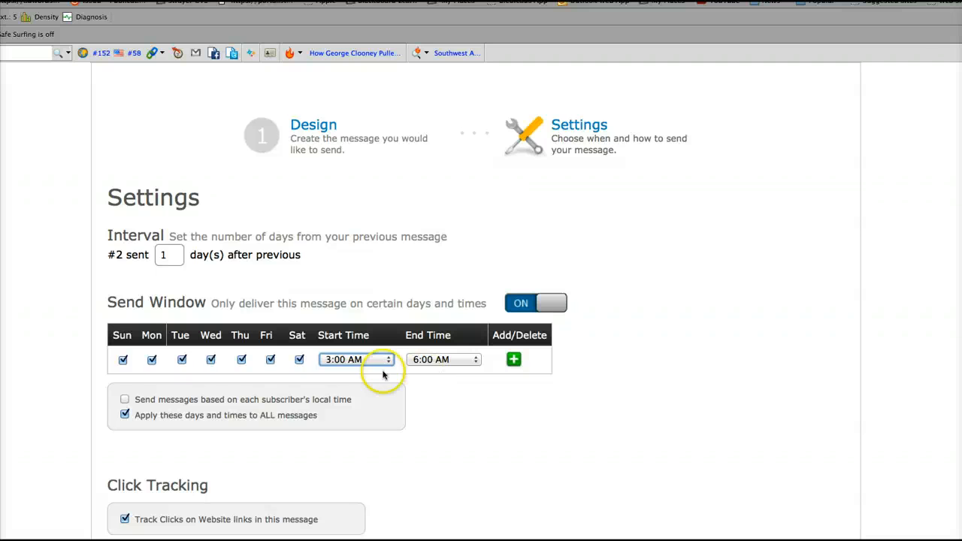
{"action": "left_click", "coordinate": [127, 401]}
{"action": "left_click", "coordinate": [126, 401]}
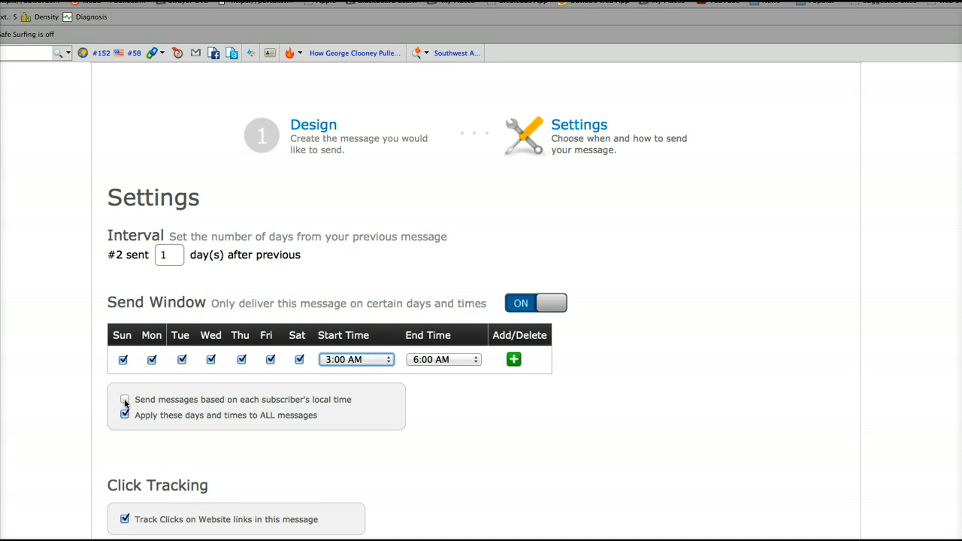
{"action": "left_click", "coordinate": [126, 400]}
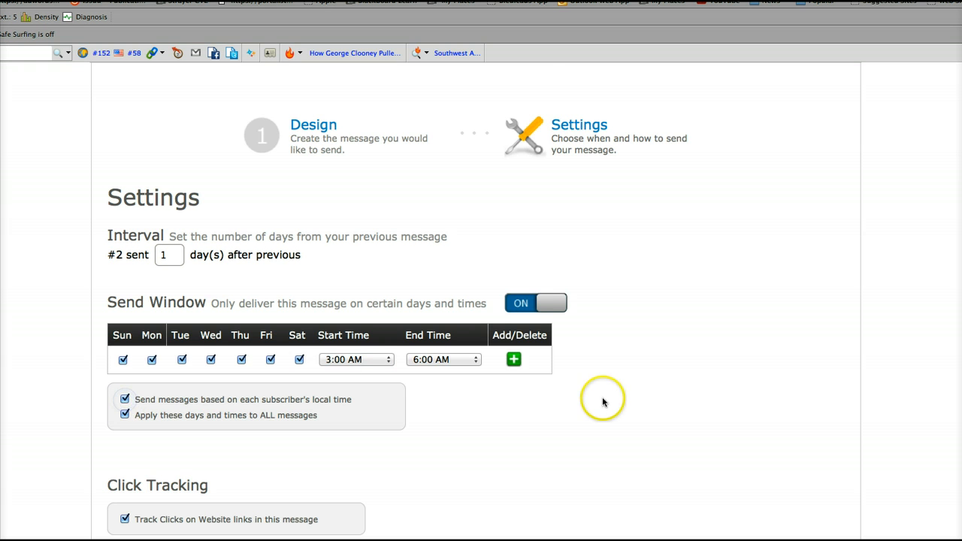
Save message #2's delivery settings with click tracking left on and exit to the follow-up series
{"action": "scroll", "coordinate": [602, 401], "scroll_direction": "down", "scroll_amount": 3}
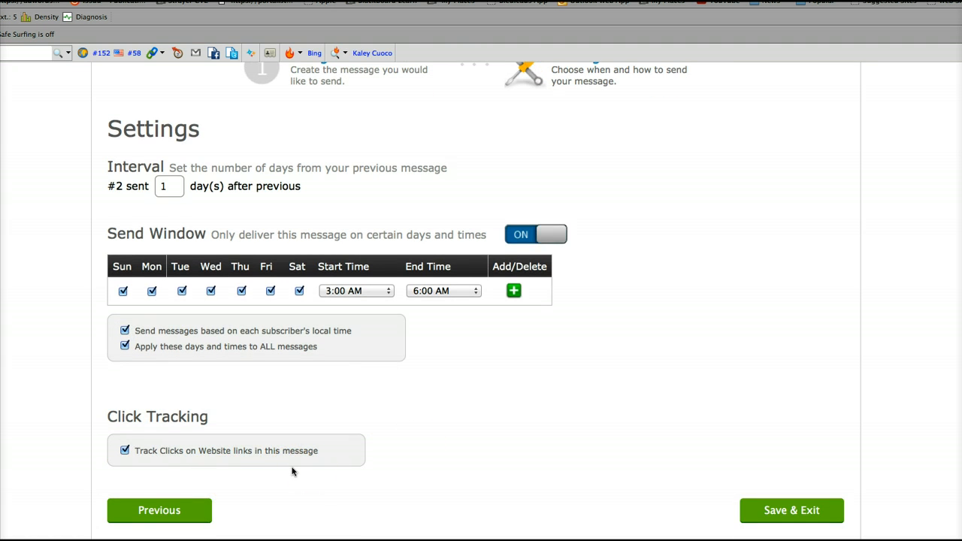
{"action": "scroll", "coordinate": [497, 414], "scroll_direction": "down", "scroll_amount": 2}
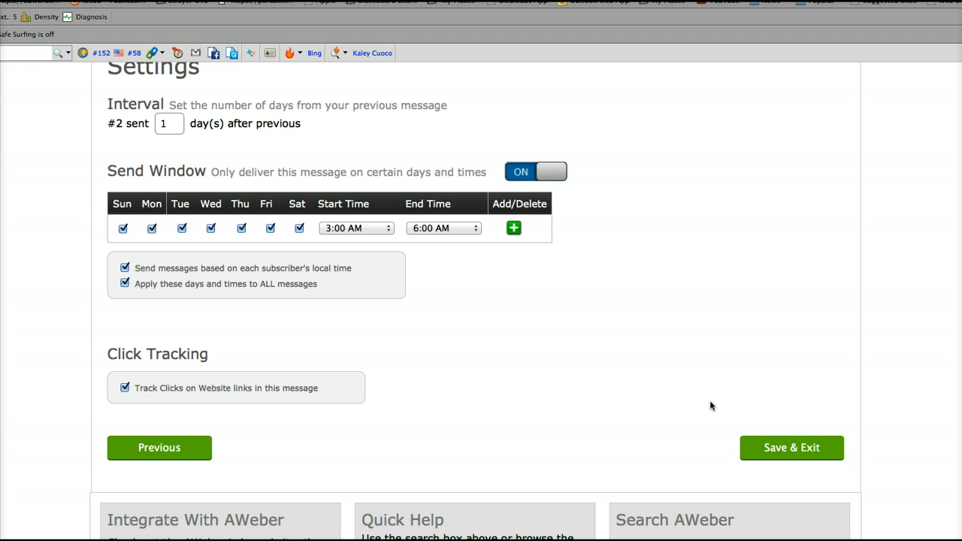
{"action": "left_click", "coordinate": [788, 449]}
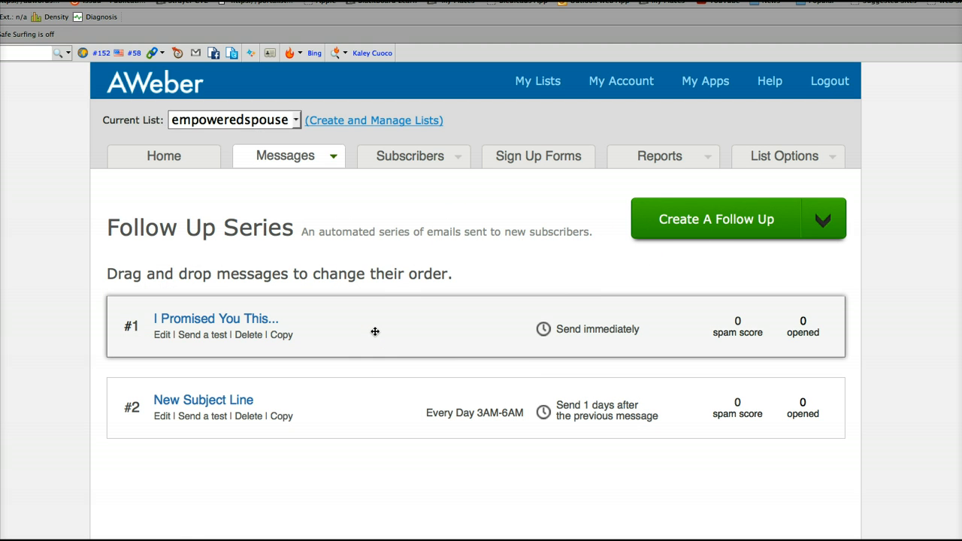
Review the follow-up series' message order and send timing, and look over the campaign sharing options
{"action": "scroll", "coordinate": [376, 331], "scroll_direction": "down", "scroll_amount": 3}
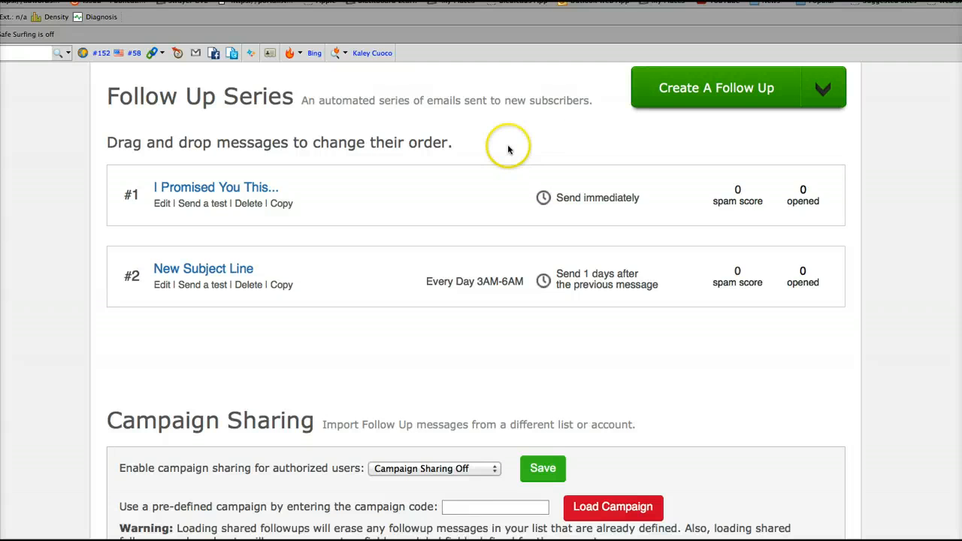
{"action": "scroll", "coordinate": [503, 146], "scroll_direction": "up", "scroll_amount": 3}
{"action": "mouse_move", "coordinate": [337, 158]}
{"action": "left_click", "coordinate": [322, 181]}
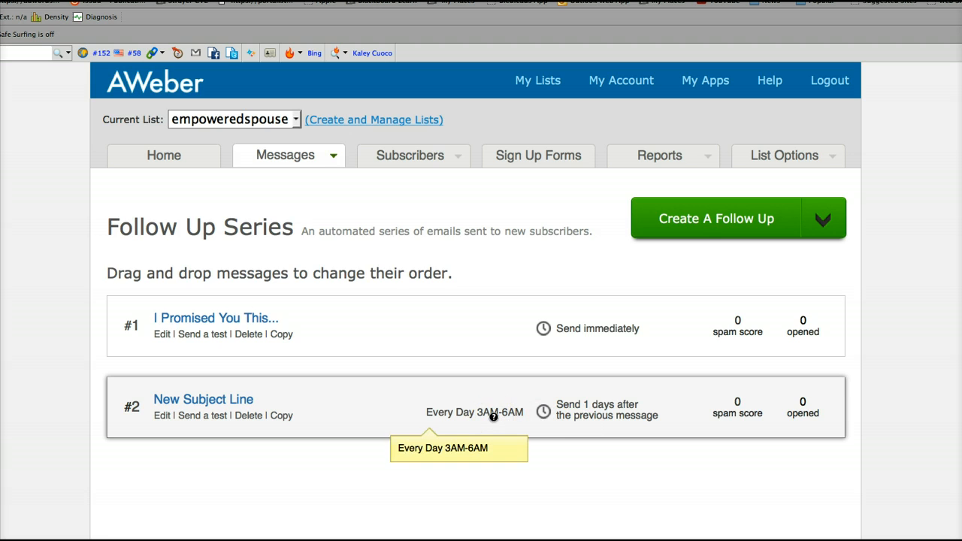
{"action": "scroll", "coordinate": [494, 416], "scroll_direction": "down", "scroll_amount": 3}
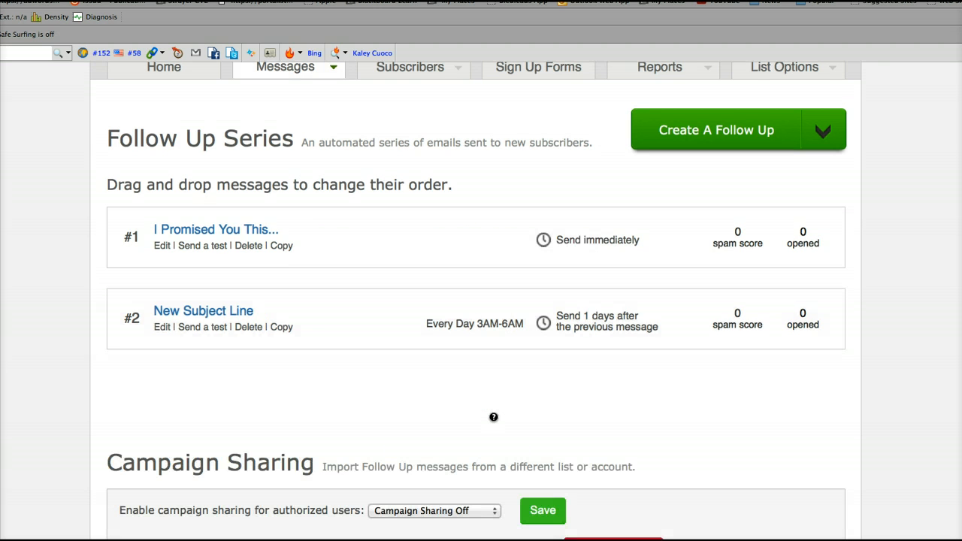
{"action": "scroll", "coordinate": [493, 417], "scroll_direction": "down", "scroll_amount": 5}
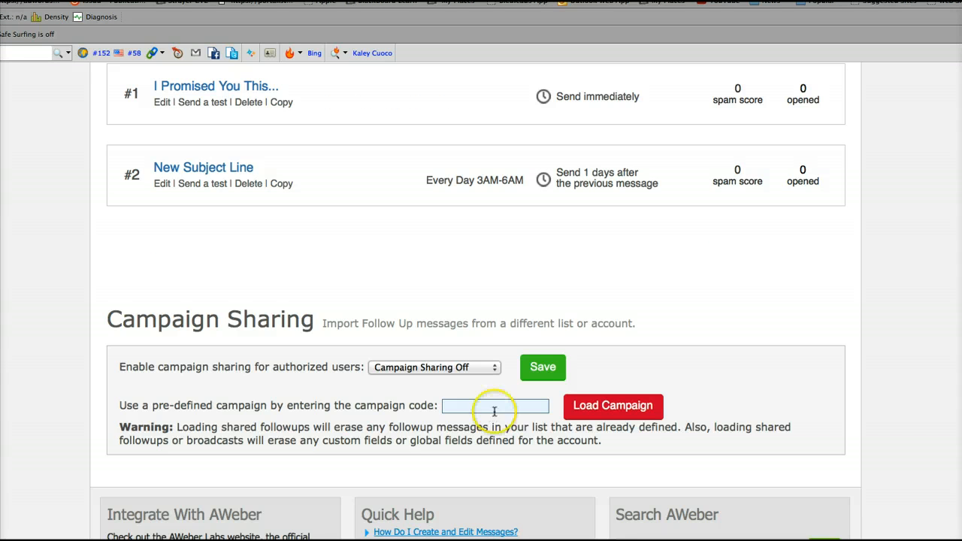
{"action": "scroll", "coordinate": [508, 293], "scroll_direction": "up", "scroll_amount": 8}
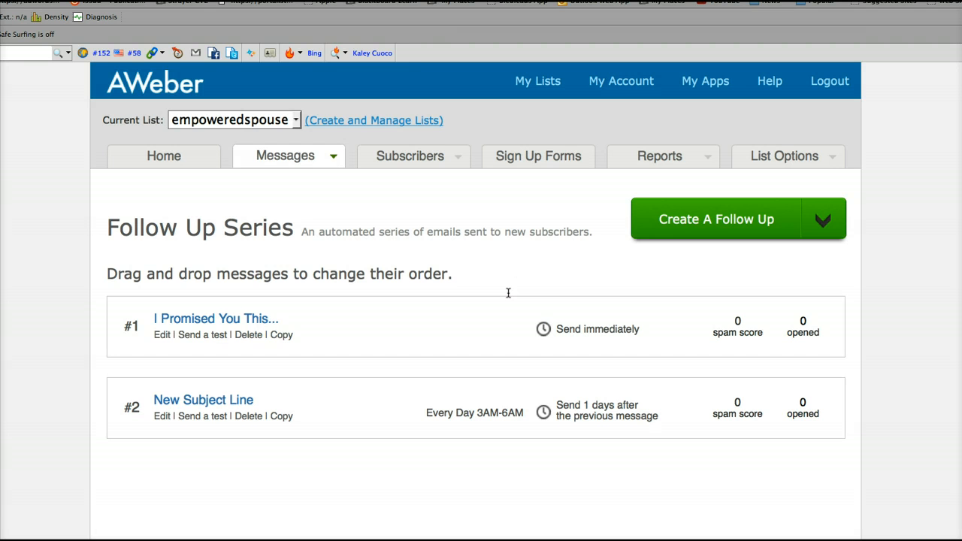